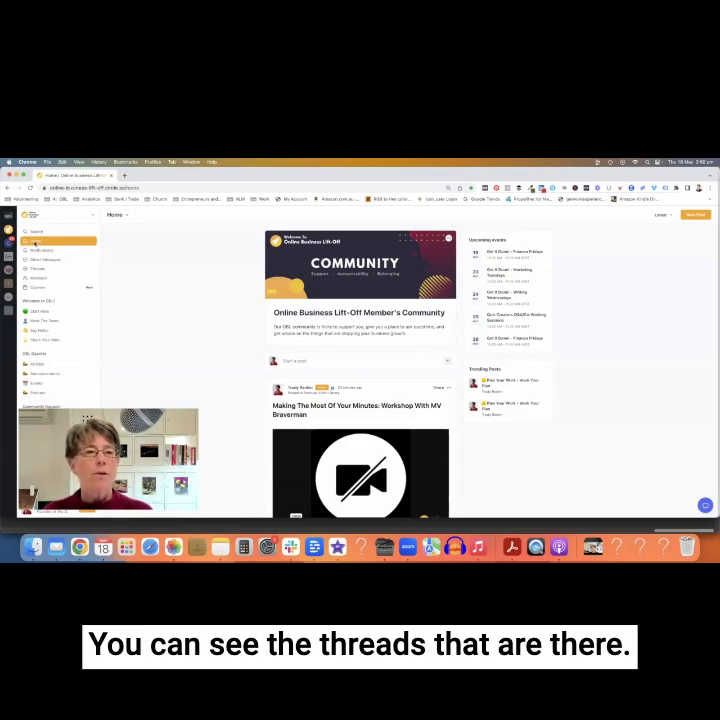
Open the community's invitation links in member management and start creating a new invitation link.
{"action": "left_click", "coordinate": [94, 216]}
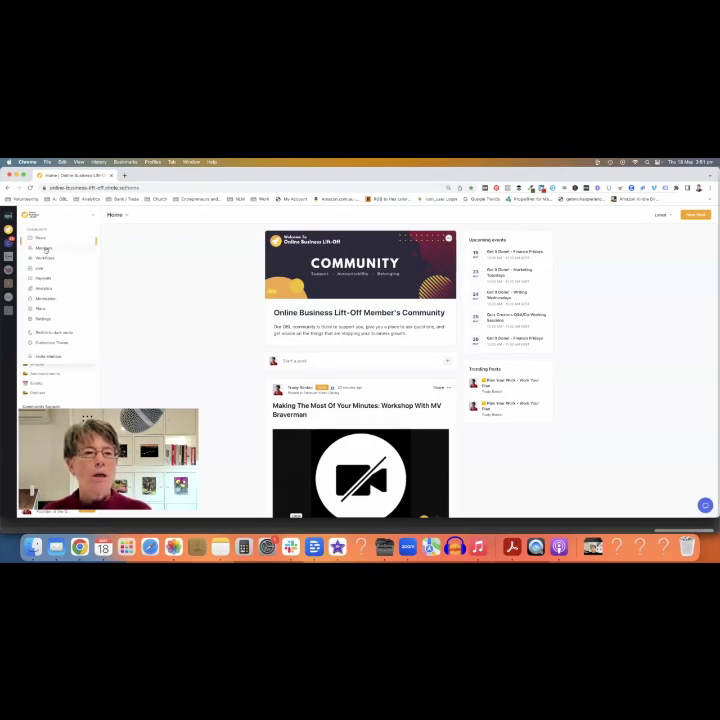
{"action": "left_click", "coordinate": [44, 249]}
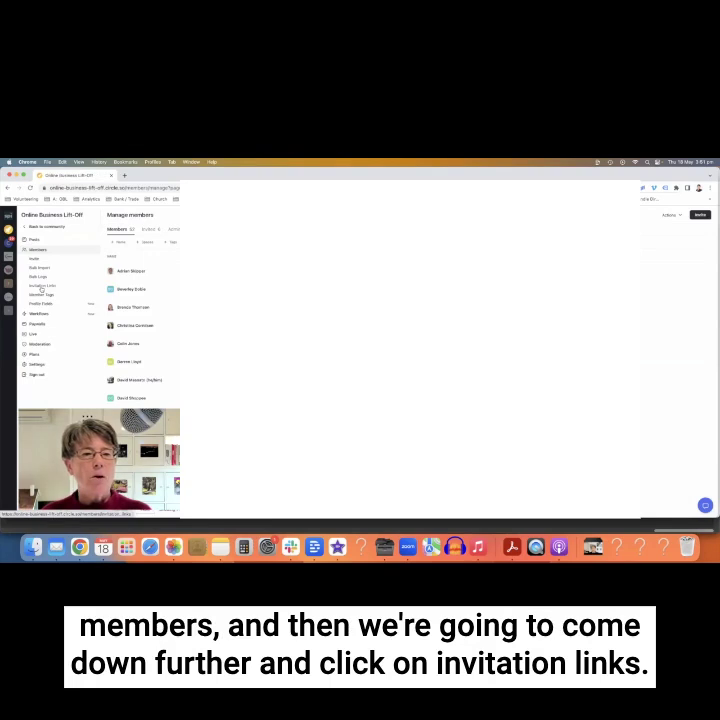
{"action": "left_click", "coordinate": [41, 286]}
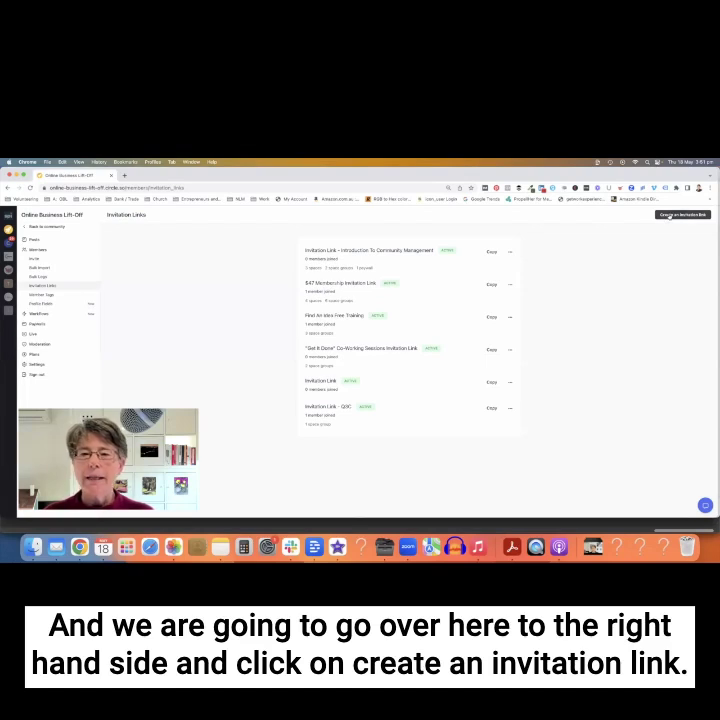
{"action": "left_click", "coordinate": [669, 215]}
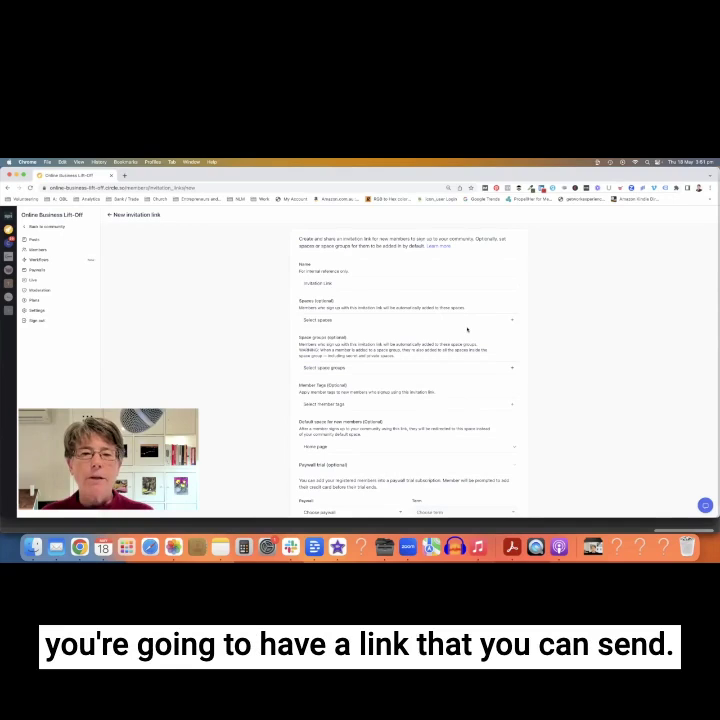
Name the new link "Invitation Link - Introduction to Managing Your Finances".
{"action": "left_click", "coordinate": [355, 284]}
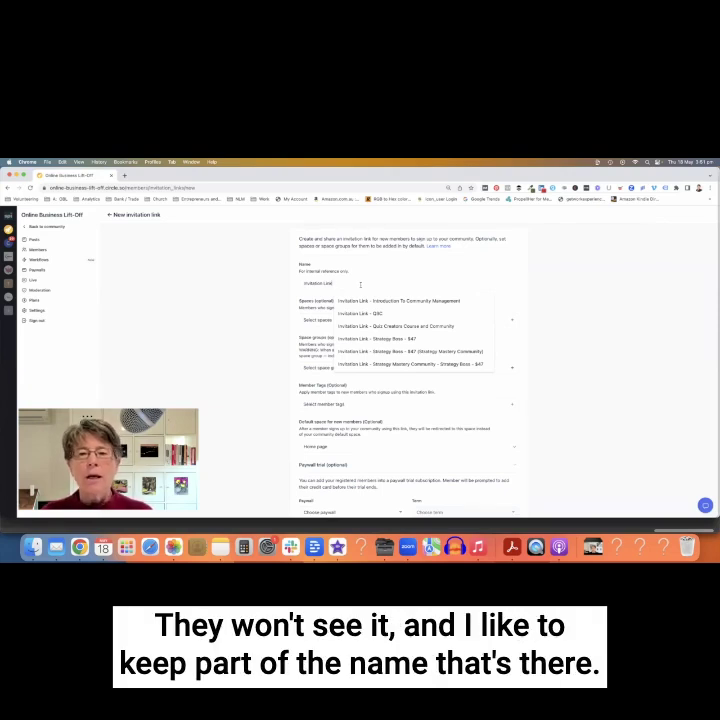
{"action": "type", "text": "-"}
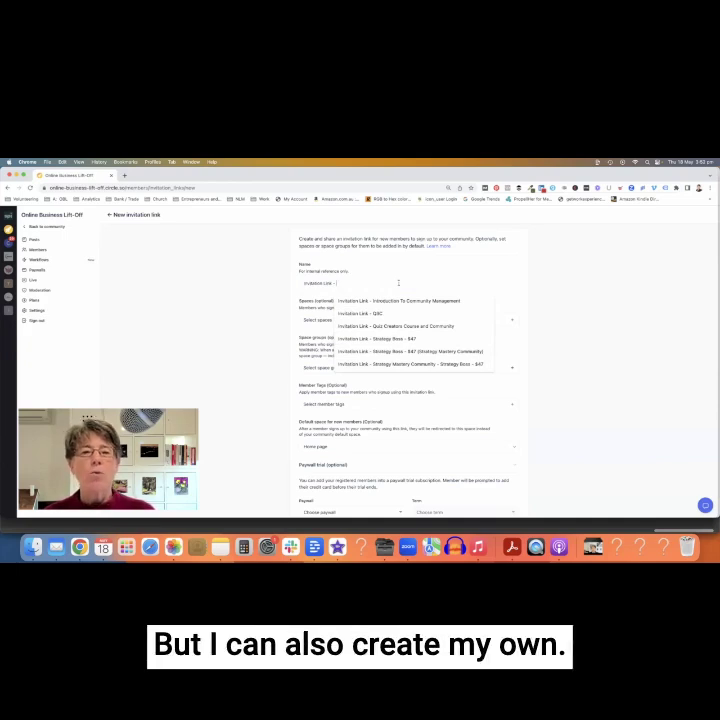
{"action": "type", "text": "Introduction to Managing Your Finances"}
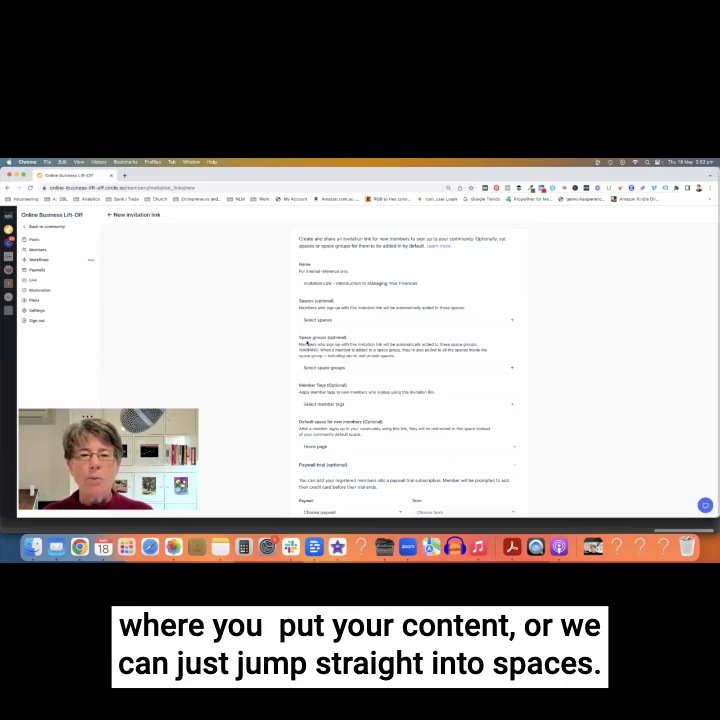
Add the Welcome to OBL!, Library and Toolbox space groups to the invitation link.
{"action": "left_click", "coordinate": [362, 369]}
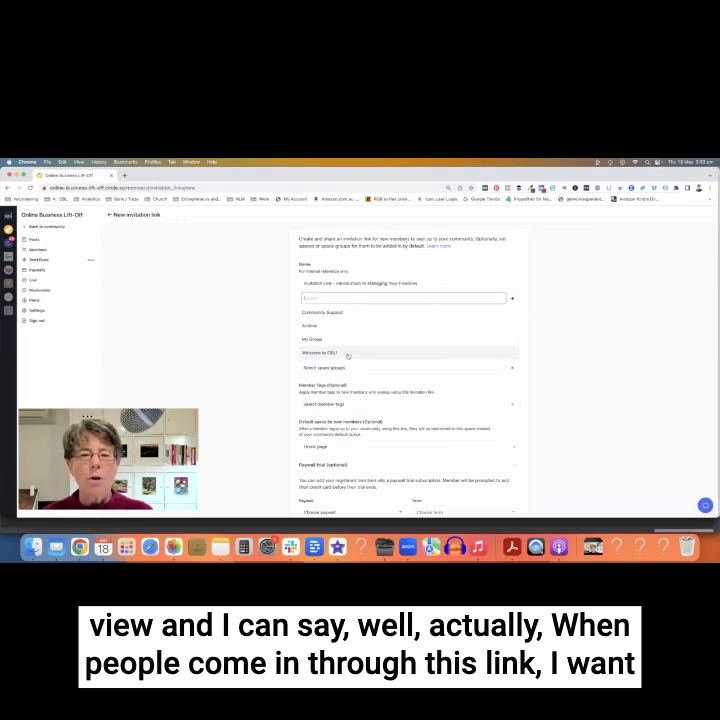
{"action": "left_click", "coordinate": [348, 356]}
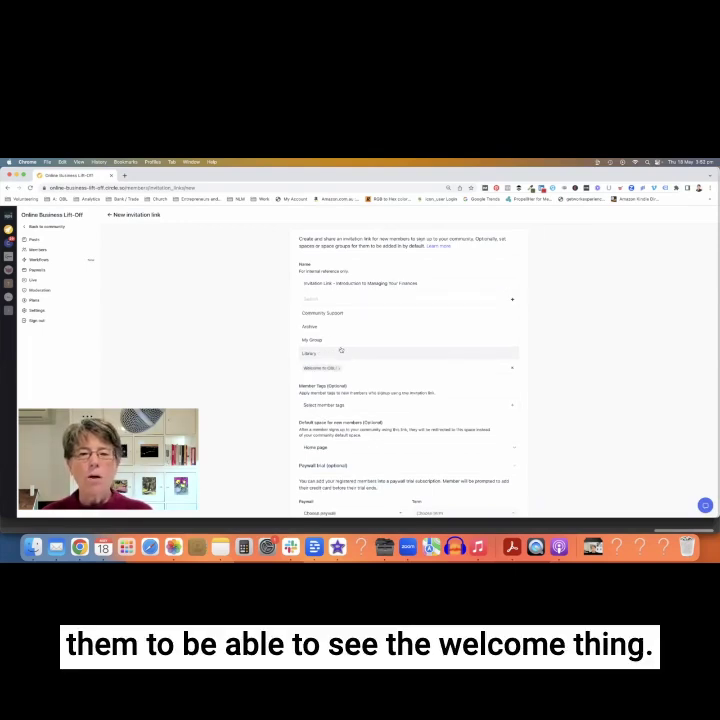
{"action": "scroll", "coordinate": [335, 345], "scroll_direction": "down", "scroll_amount": 3}
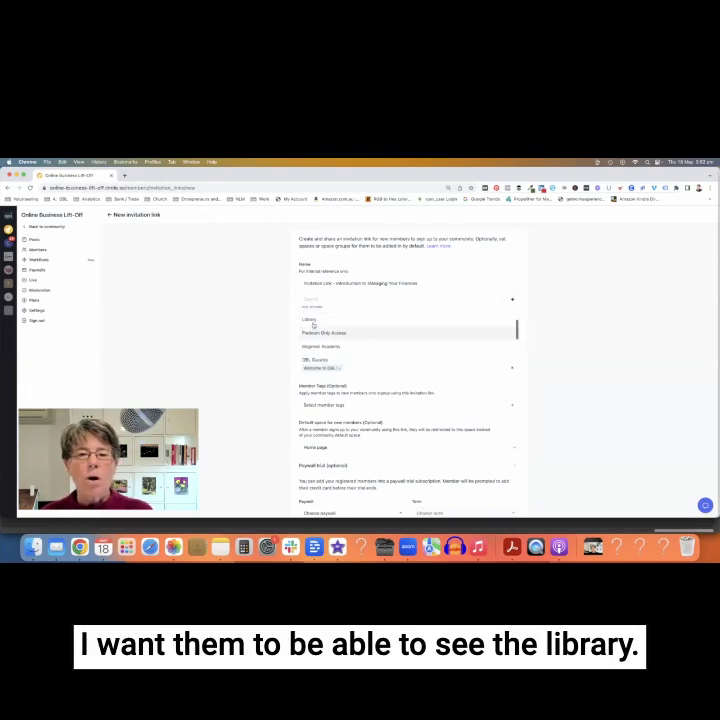
{"action": "left_click", "coordinate": [318, 321]}
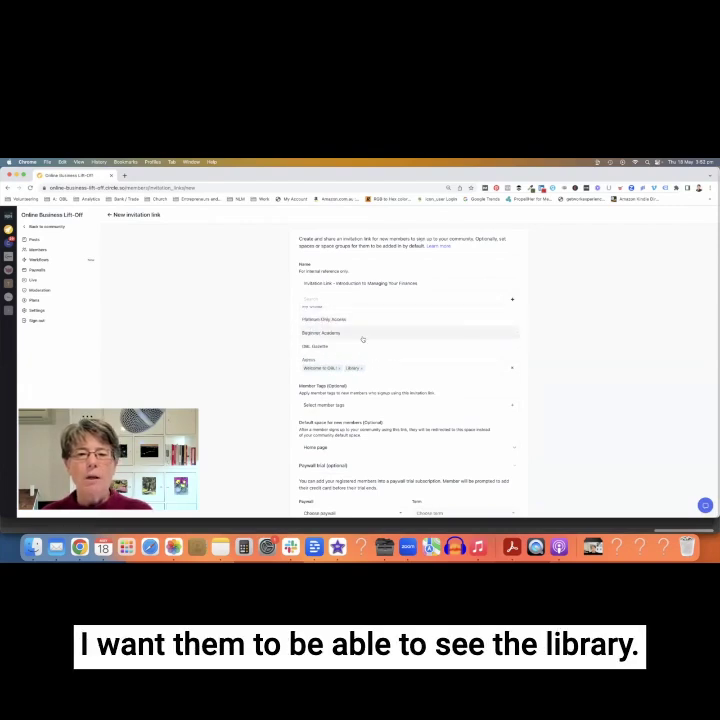
{"action": "left_click", "coordinate": [309, 329]}
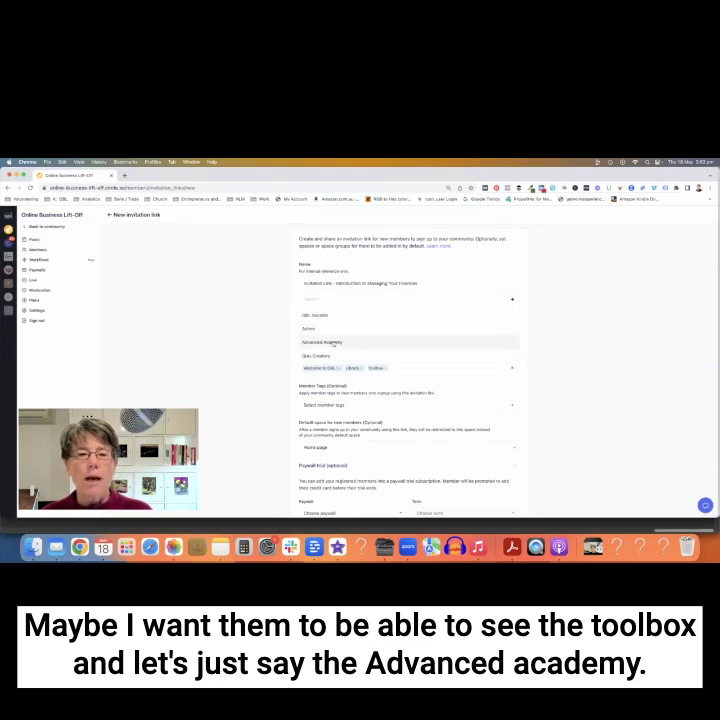
{"action": "left_click", "coordinate": [334, 342]}
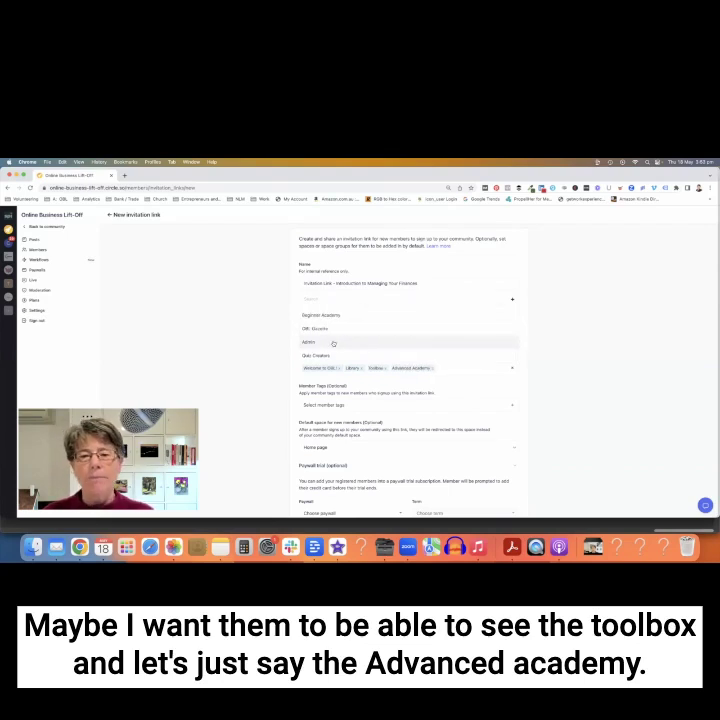
{"action": "left_click", "coordinate": [433, 369]}
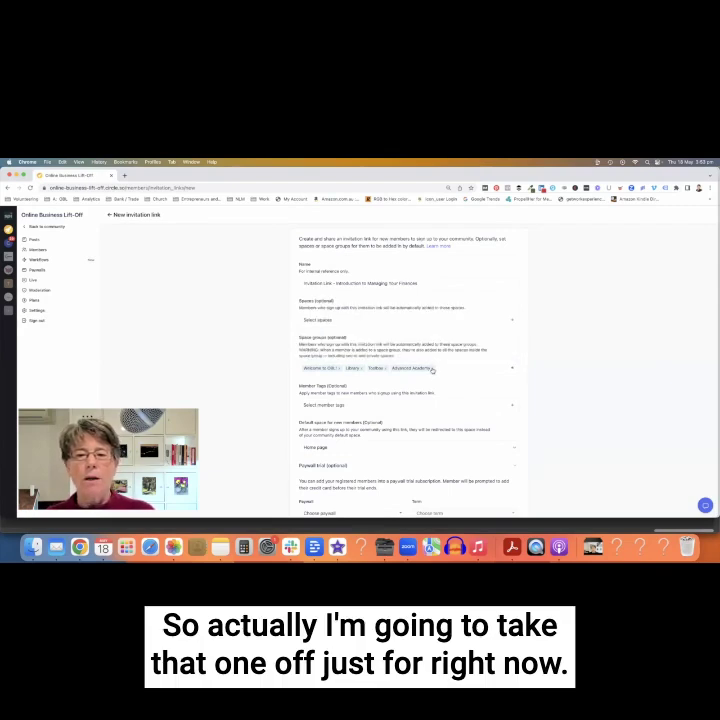
{"action": "left_click", "coordinate": [432, 369]}
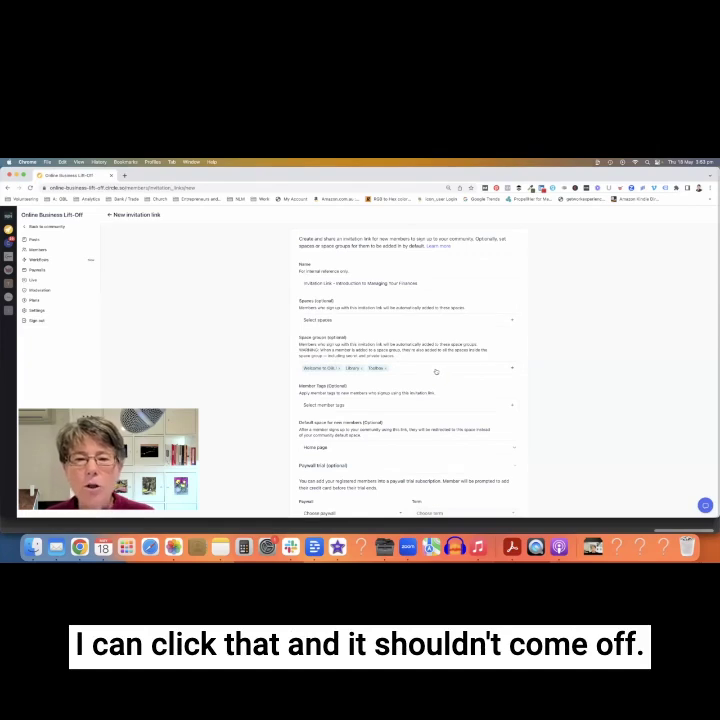
{"action": "left_click", "coordinate": [433, 370]}
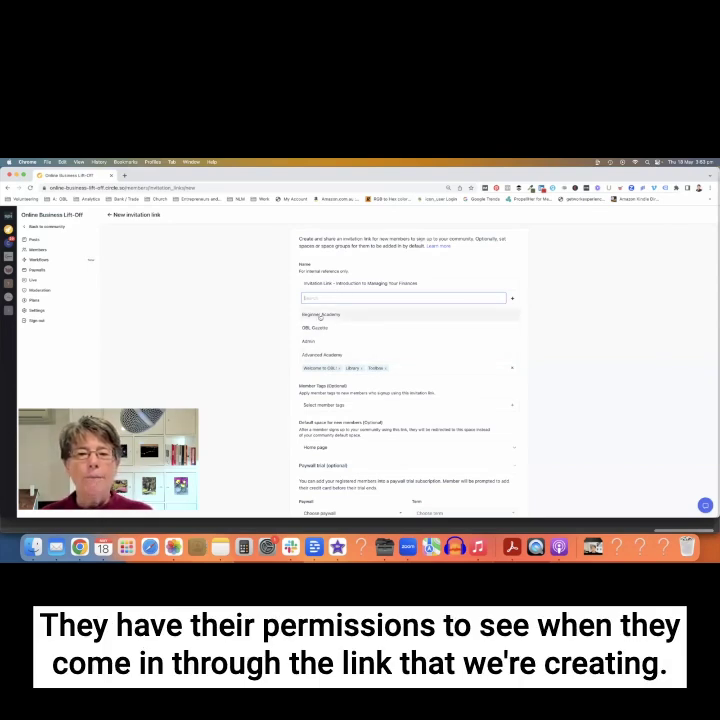
{"action": "left_click", "coordinate": [294, 274]}
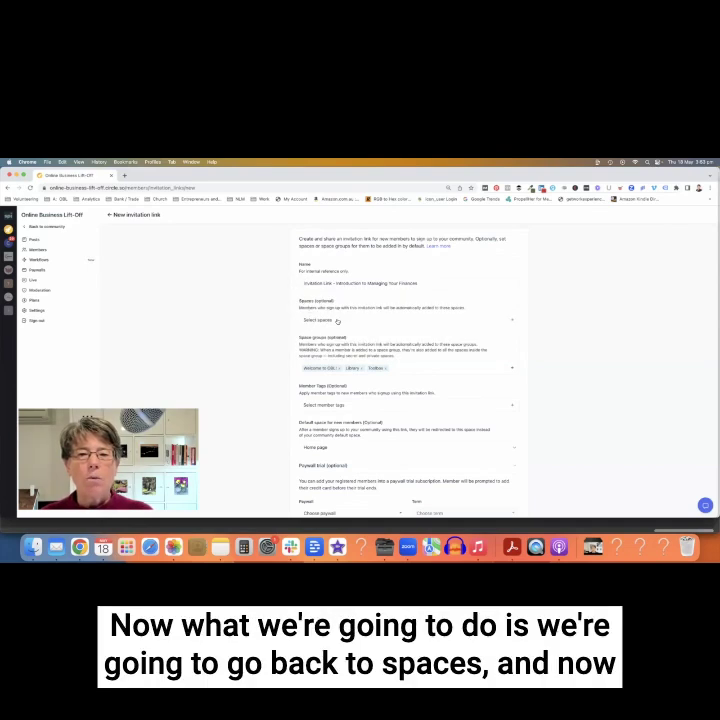
Add the individual spaces Start Here, Ask For Feedback and Say Hello! to the invitation link.
{"action": "left_click", "coordinate": [337, 320]}
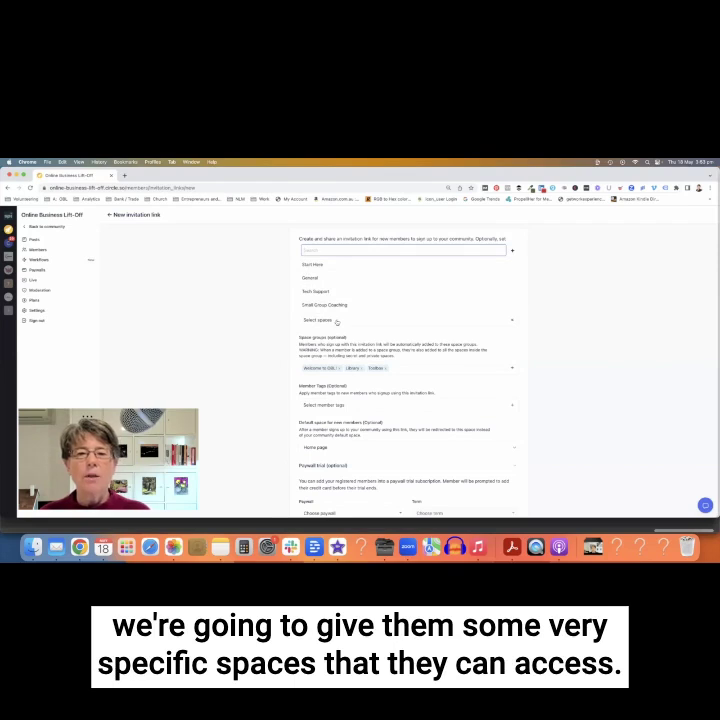
{"action": "left_click", "coordinate": [320, 266]}
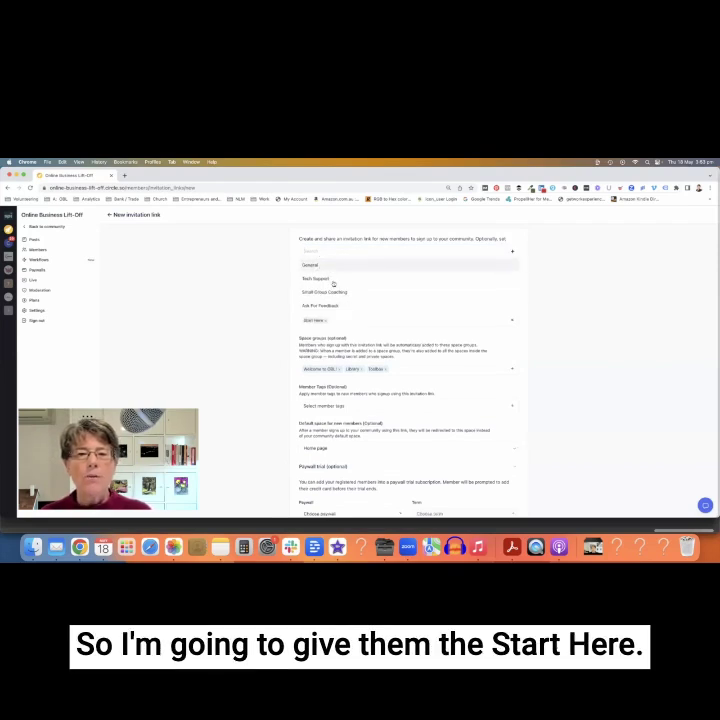
{"action": "scroll", "coordinate": [333, 284], "scroll_direction": "down", "scroll_amount": 2}
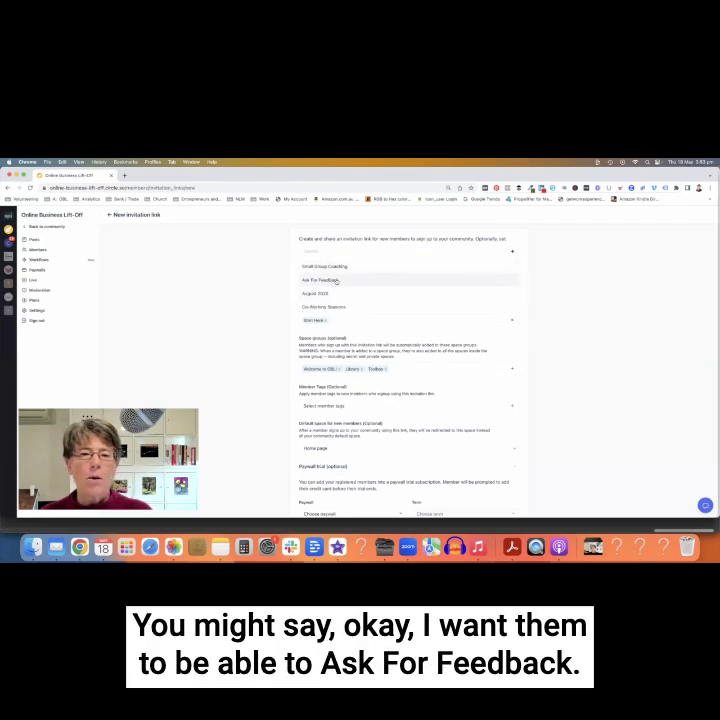
{"action": "left_click", "coordinate": [336, 281]}
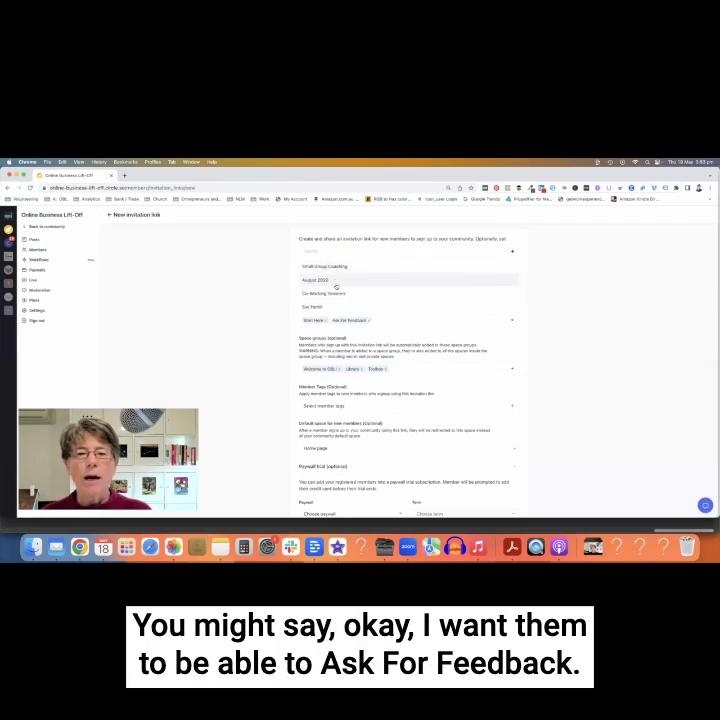
{"action": "scroll", "coordinate": [336, 287], "scroll_direction": "down", "scroll_amount": 2}
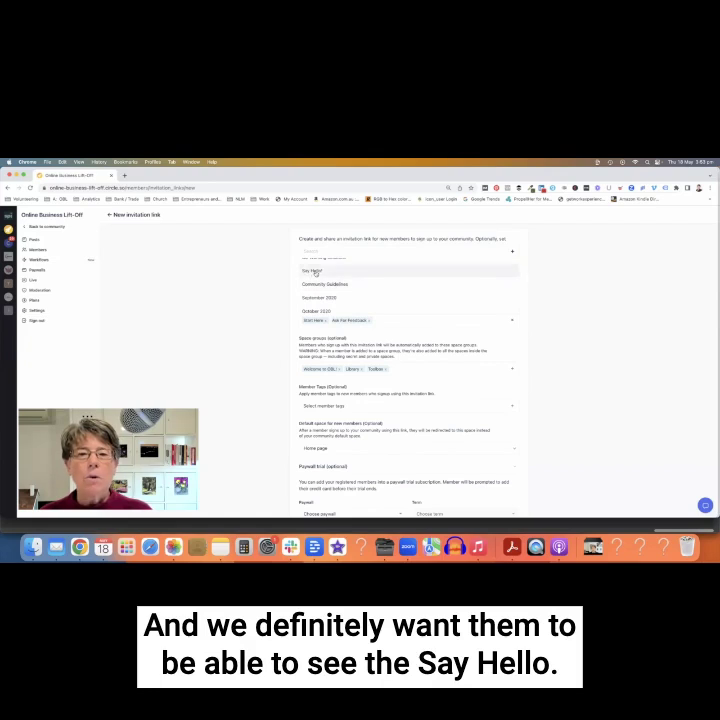
{"action": "left_click", "coordinate": [315, 271]}
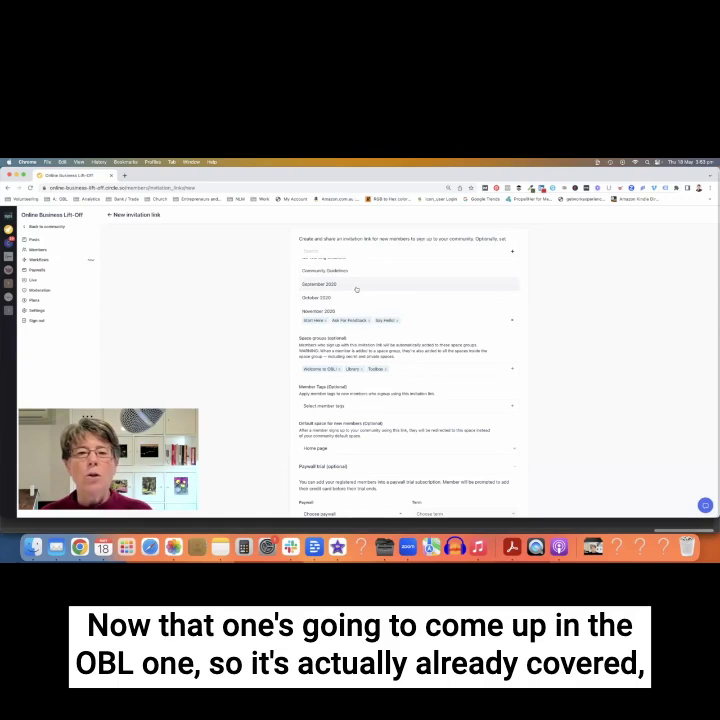
Find the Events space among the available spaces and add it to the invitation link.
{"action": "scroll", "coordinate": [360, 288], "scroll_direction": "up", "scroll_amount": 3}
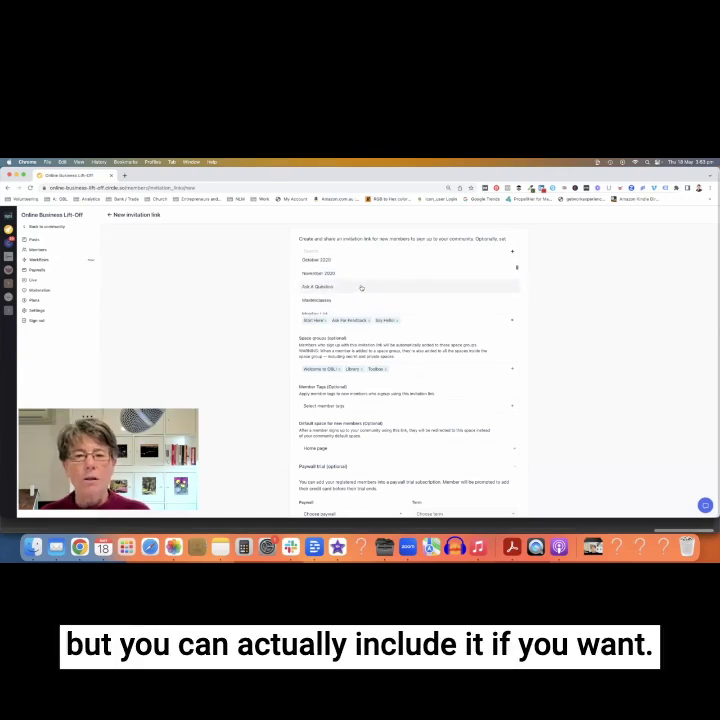
{"action": "scroll", "coordinate": [361, 288], "scroll_direction": "down", "scroll_amount": 3}
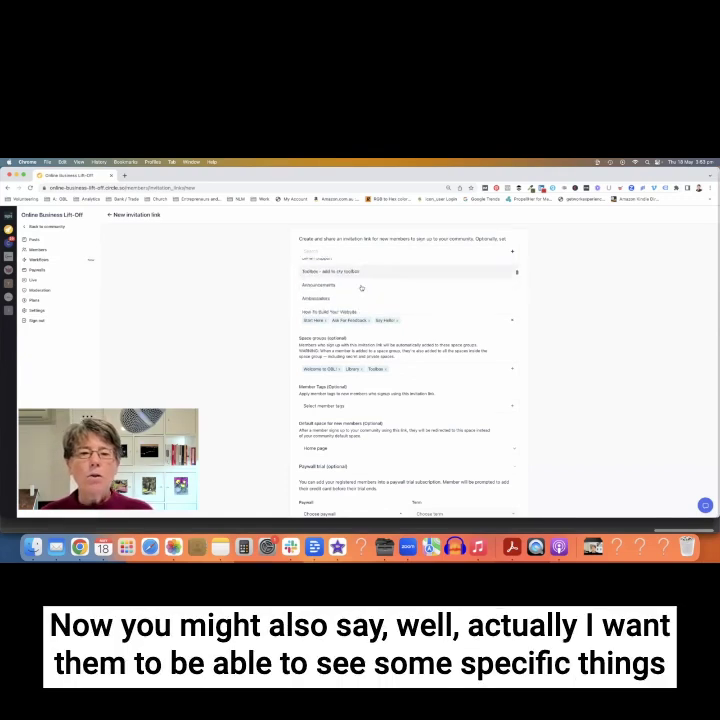
{"action": "scroll", "coordinate": [361, 288], "scroll_direction": "down", "scroll_amount": 1}
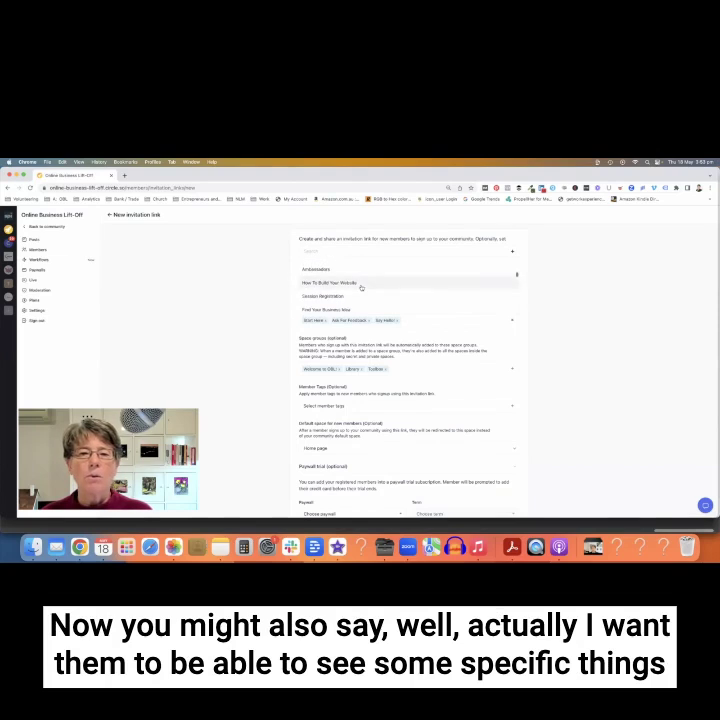
{"action": "scroll", "coordinate": [361, 288], "scroll_direction": "down", "scroll_amount": 3}
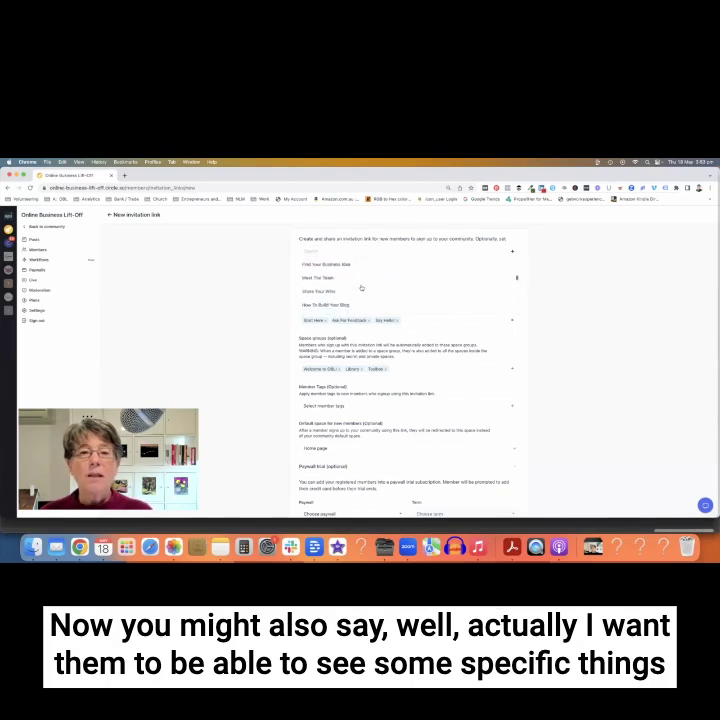
{"action": "scroll", "coordinate": [361, 288], "scroll_direction": "down", "scroll_amount": 4}
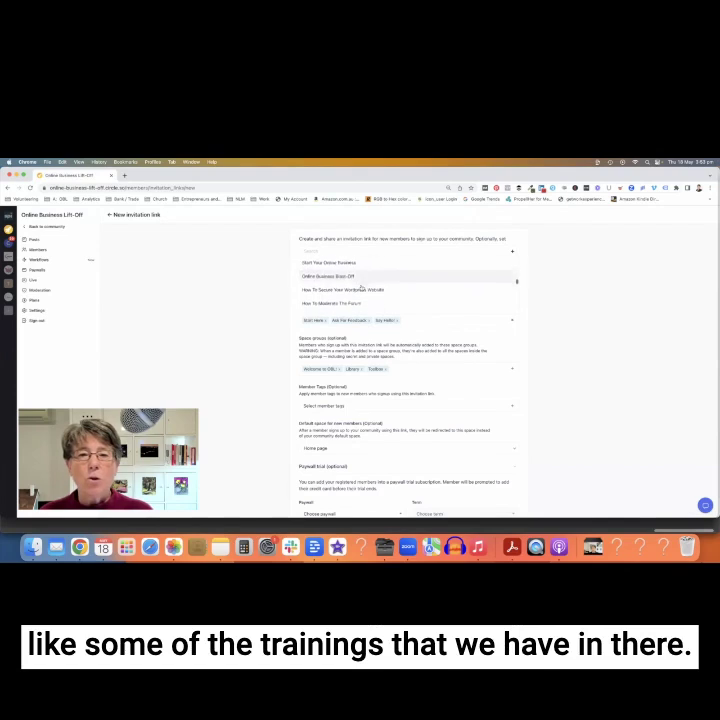
{"action": "scroll", "coordinate": [361, 288], "scroll_direction": "down", "scroll_amount": 1}
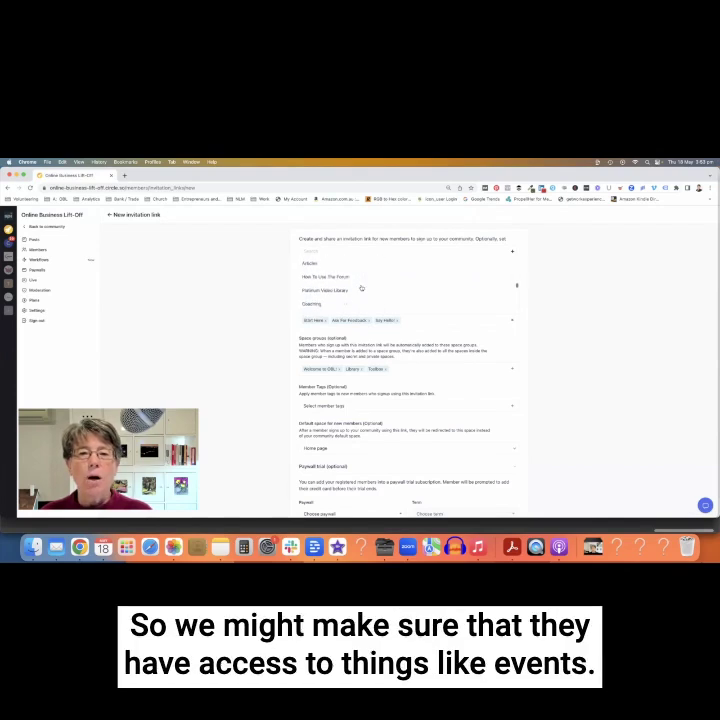
{"action": "scroll", "coordinate": [361, 288], "scroll_direction": "down", "scroll_amount": 3}
{"action": "scroll", "coordinate": [361, 288], "scroll_direction": "down", "scroll_amount": 2}
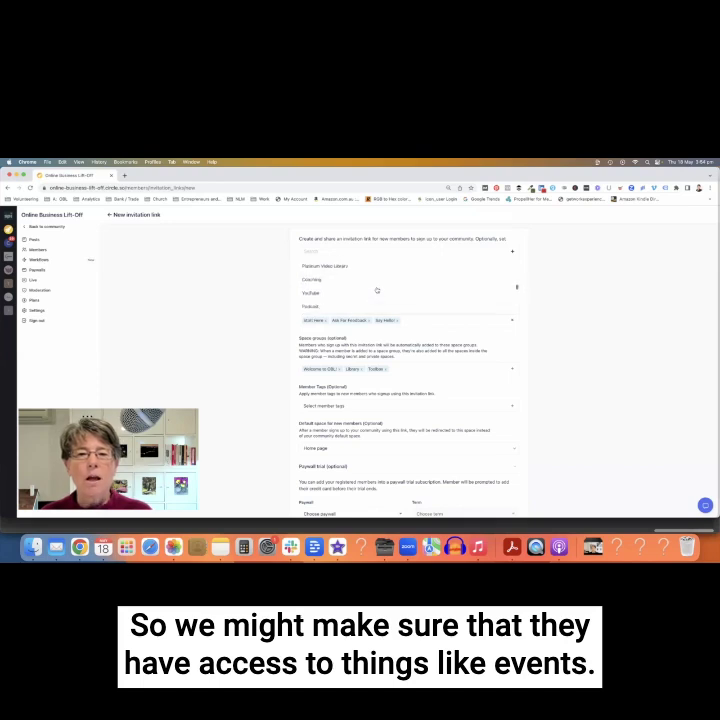
{"action": "scroll", "coordinate": [376, 290], "scroll_direction": "down", "scroll_amount": 2}
{"action": "scroll", "coordinate": [376, 290], "scroll_direction": "up", "scroll_amount": 1}
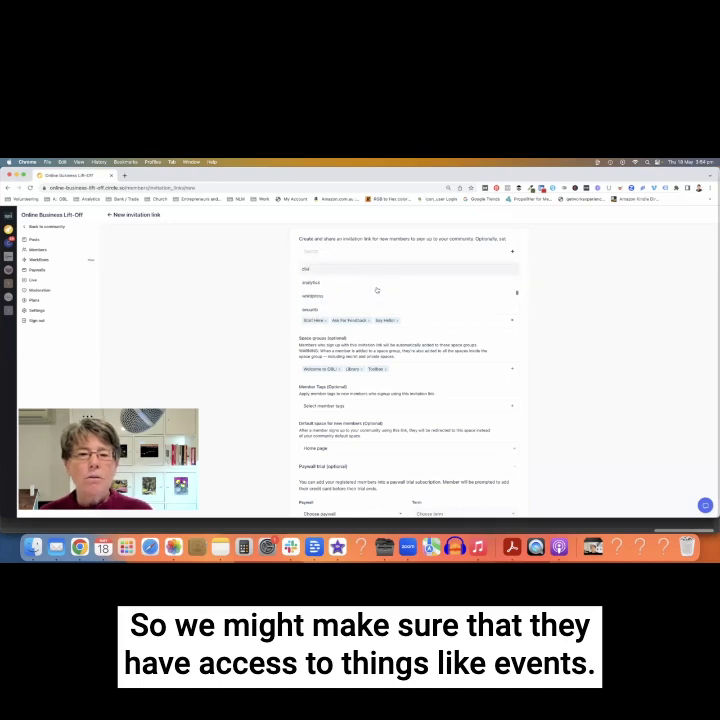
{"action": "left_click", "coordinate": [305, 285]}
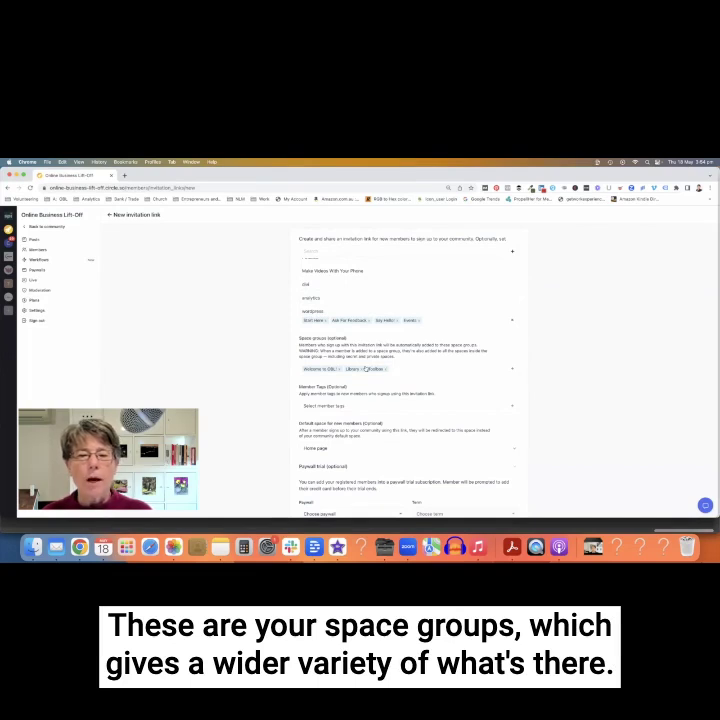
Review the default space options for new members and keep Home page as their landing space.
{"action": "scroll", "coordinate": [366, 369], "scroll_direction": "down", "scroll_amount": 3}
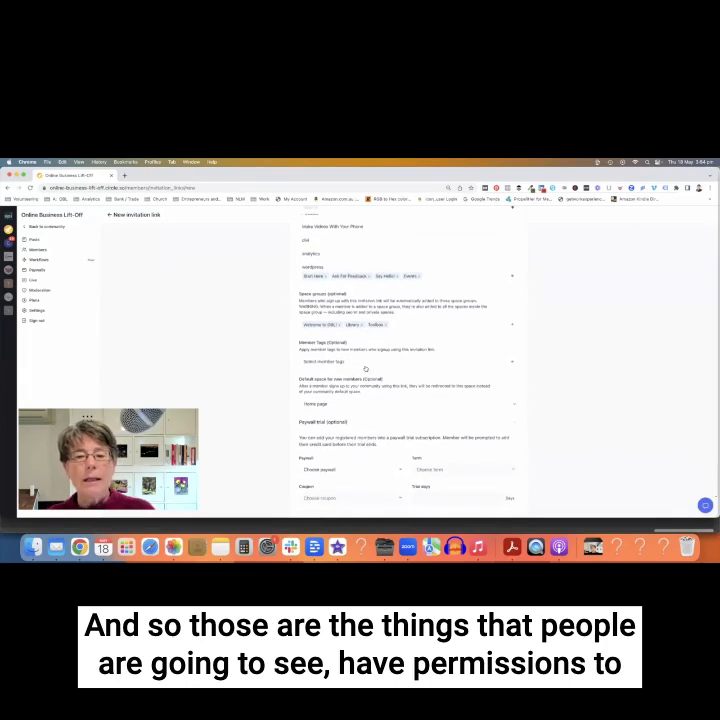
{"action": "scroll", "coordinate": [365, 368], "scroll_direction": "down", "scroll_amount": 2}
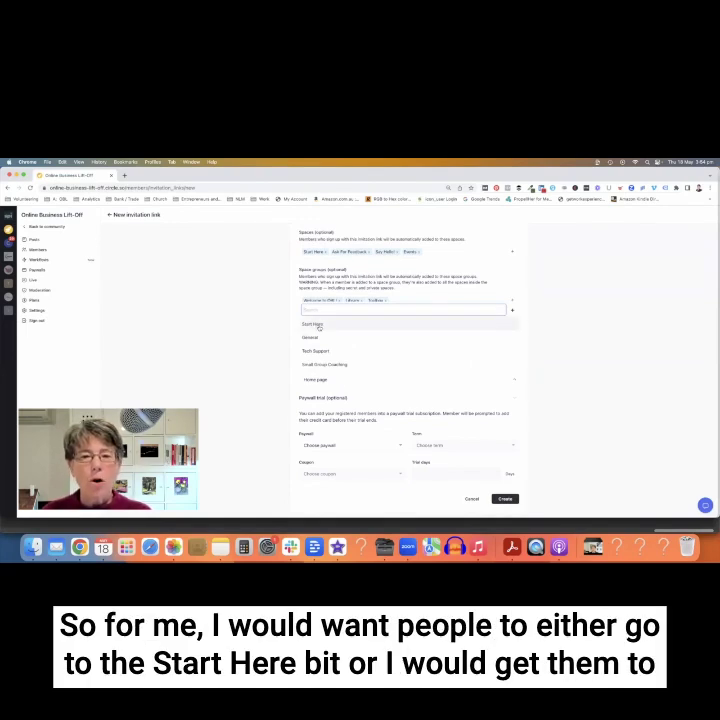
{"action": "left_click", "coordinate": [323, 380]}
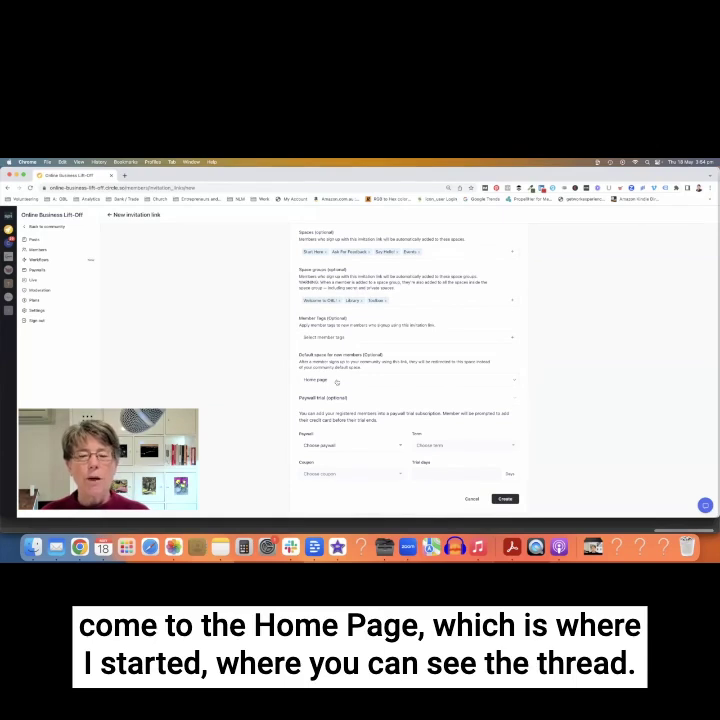
Set Start Here as the default space for new members and assign the Quiz Creators member tag to the invitation link.
{"action": "left_click", "coordinate": [336, 381]}
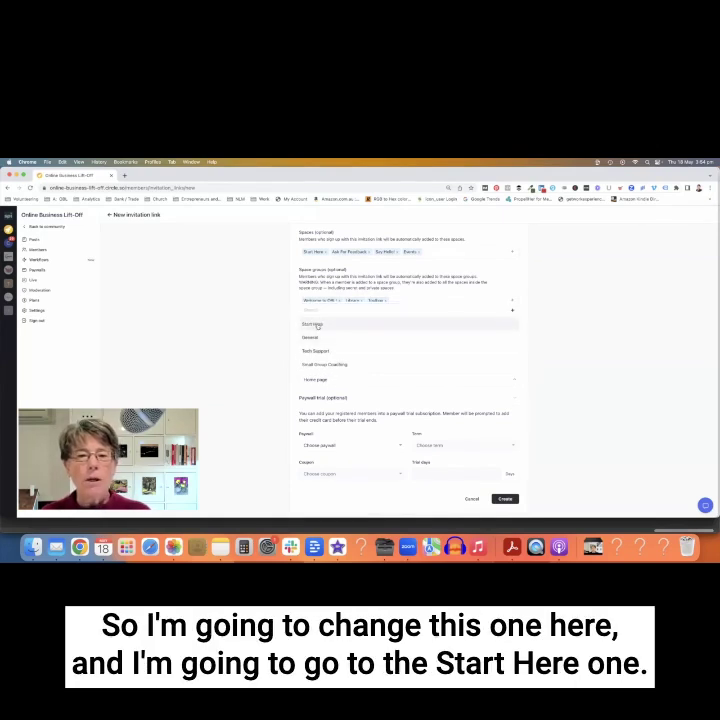
{"action": "left_click", "coordinate": [318, 380]}
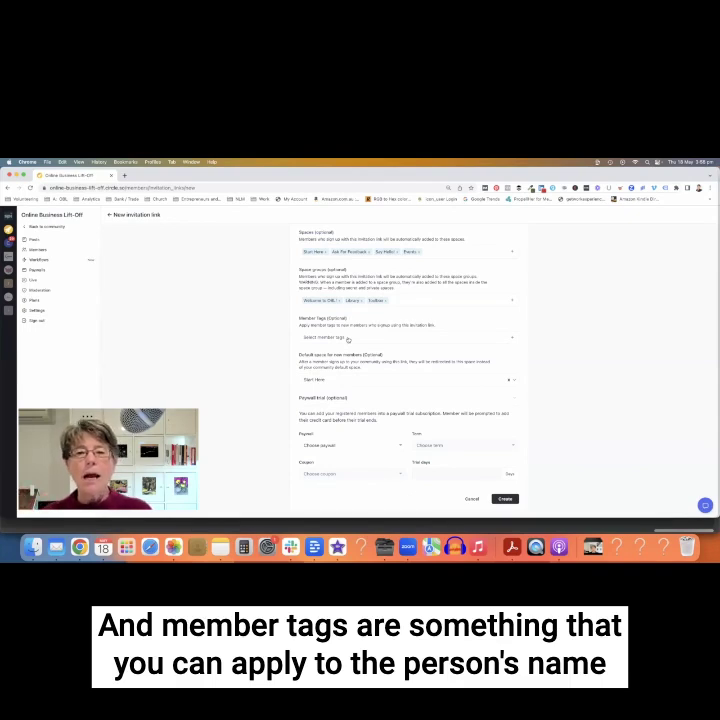
{"action": "left_click", "coordinate": [348, 340]}
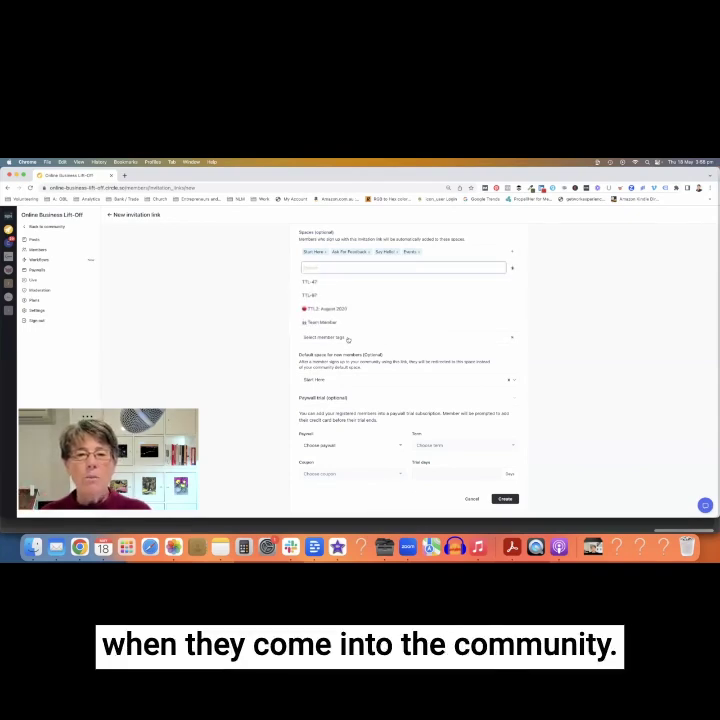
{"action": "scroll", "coordinate": [352, 315], "scroll_direction": "down", "scroll_amount": 1}
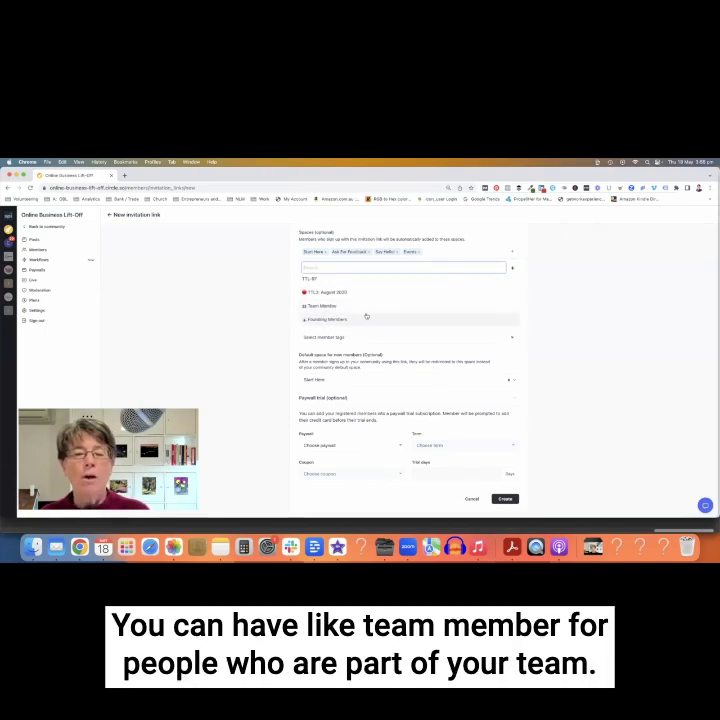
{"action": "scroll", "coordinate": [366, 316], "scroll_direction": "down", "scroll_amount": 1}
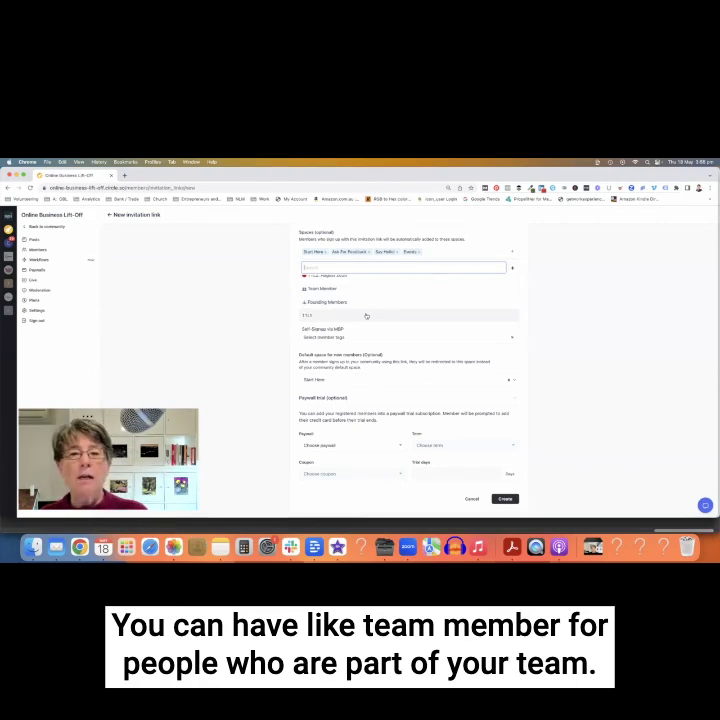
{"action": "scroll", "coordinate": [350, 318], "scroll_direction": "down", "scroll_amount": 1}
{"action": "scroll", "coordinate": [353, 325], "scroll_direction": "down", "scroll_amount": 5}
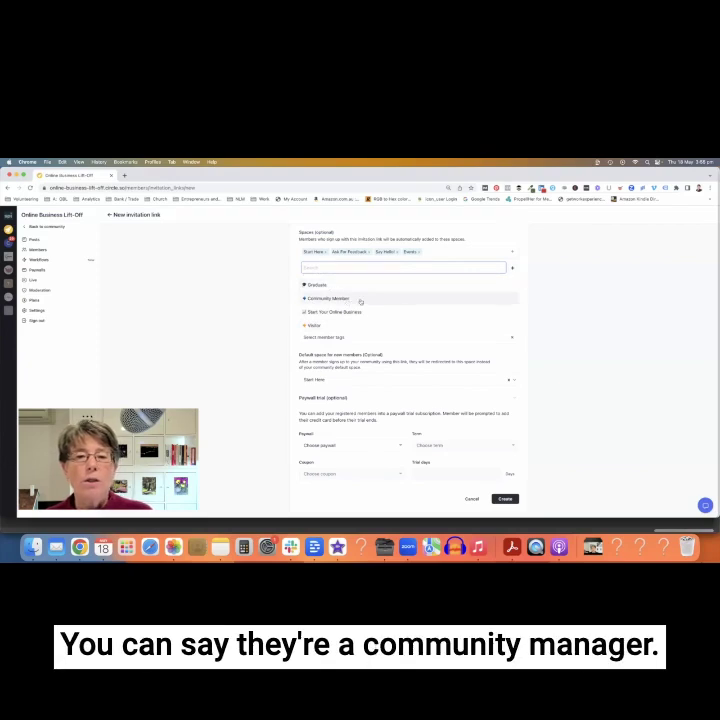
{"action": "scroll", "coordinate": [335, 318], "scroll_direction": "down", "scroll_amount": 1}
{"action": "scroll", "coordinate": [325, 326], "scroll_direction": "down", "scroll_amount": 1}
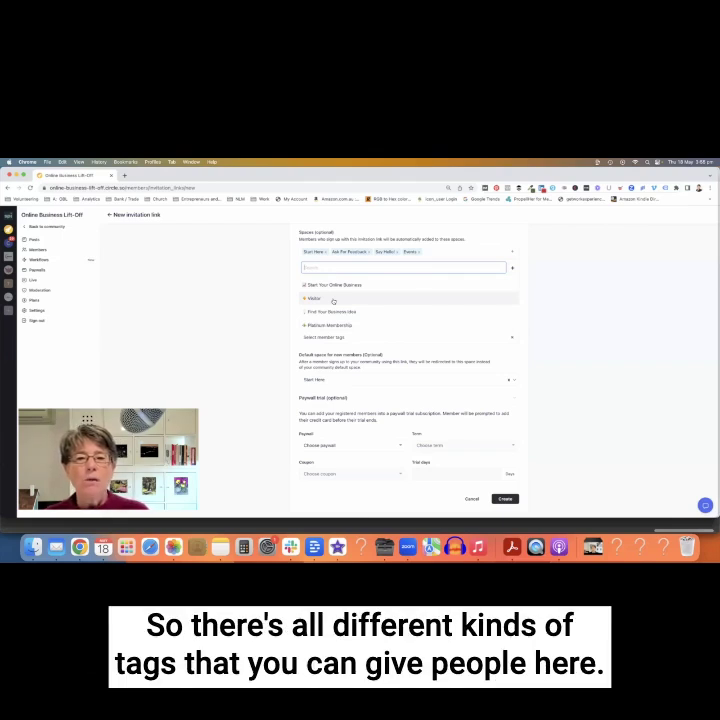
{"action": "scroll", "coordinate": [333, 301], "scroll_direction": "down", "scroll_amount": 2}
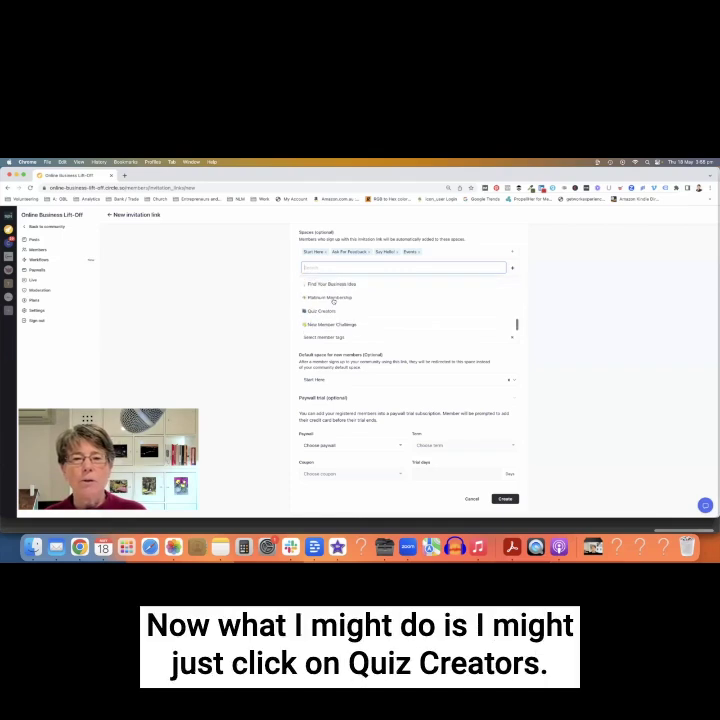
{"action": "left_click", "coordinate": [328, 316]}
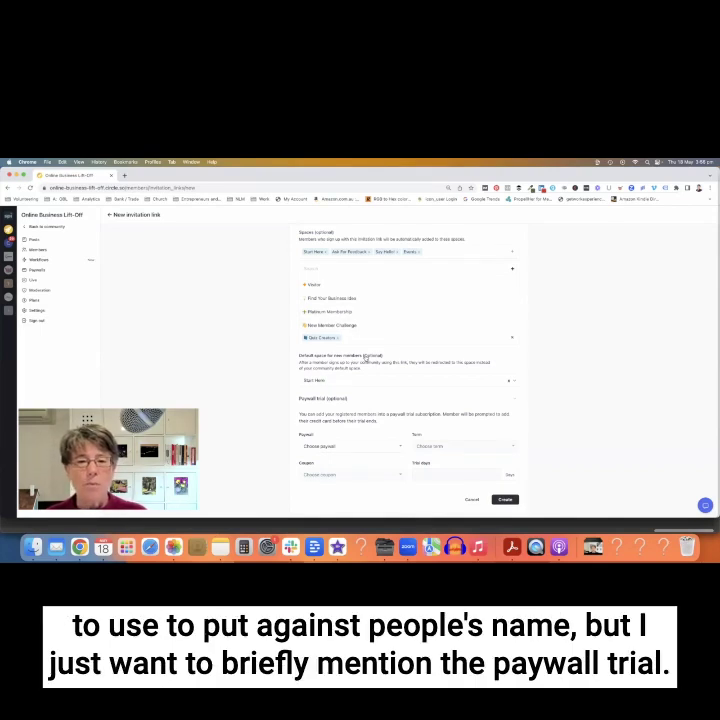
Set up a paywall trial with the OBL $47 Monthly paywall, the $47 AUD / month term and 30 trial days.
{"action": "scroll", "coordinate": [366, 357], "scroll_direction": "down", "scroll_amount": 1}
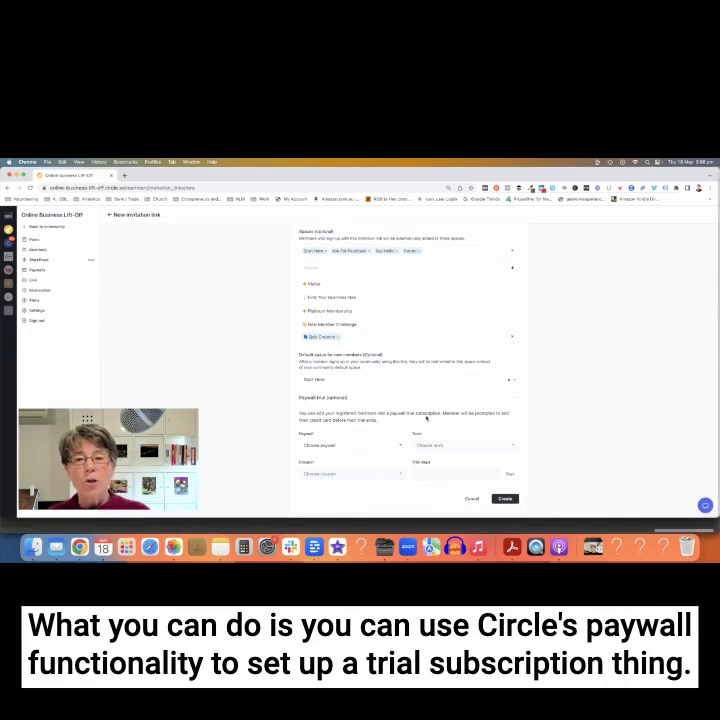
{"action": "left_click", "coordinate": [395, 446]}
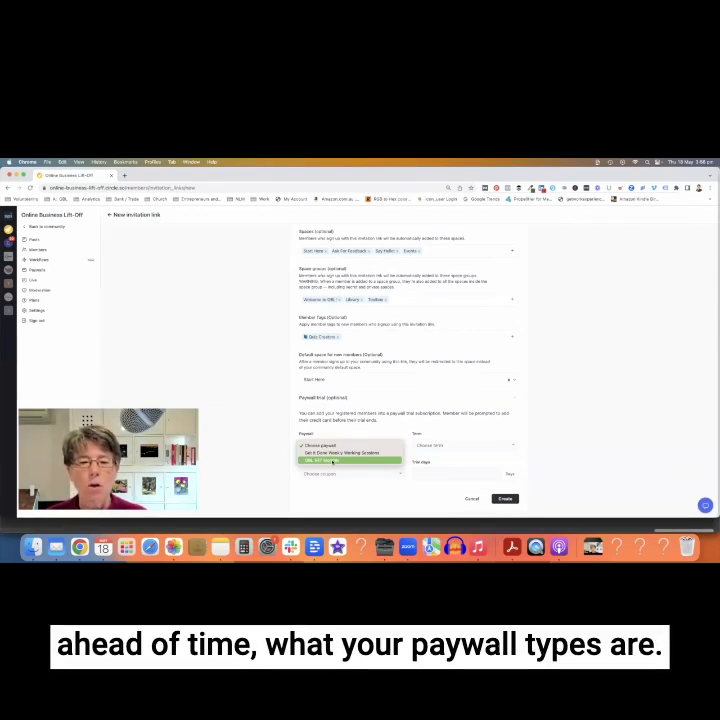
{"action": "left_click", "coordinate": [333, 461]}
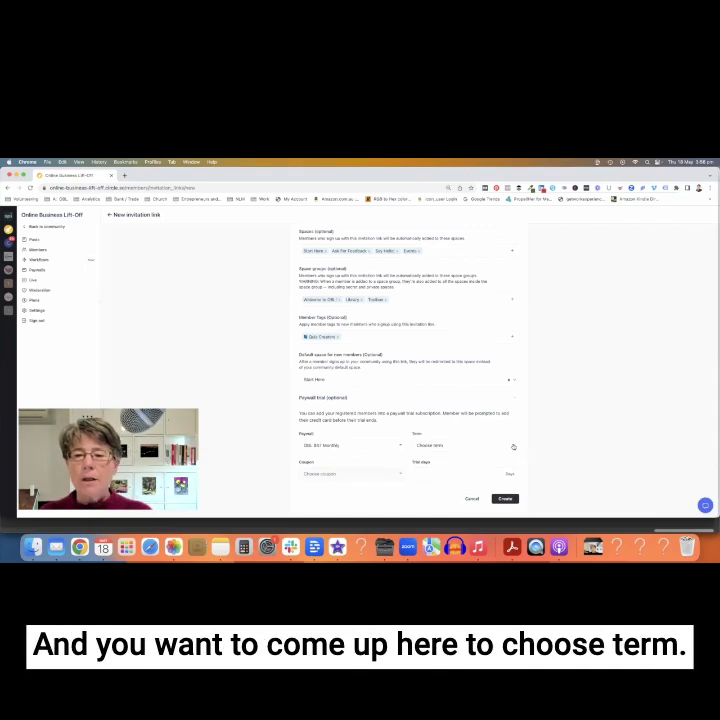
{"action": "left_click", "coordinate": [462, 447]}
{"action": "left_click", "coordinate": [441, 453]}
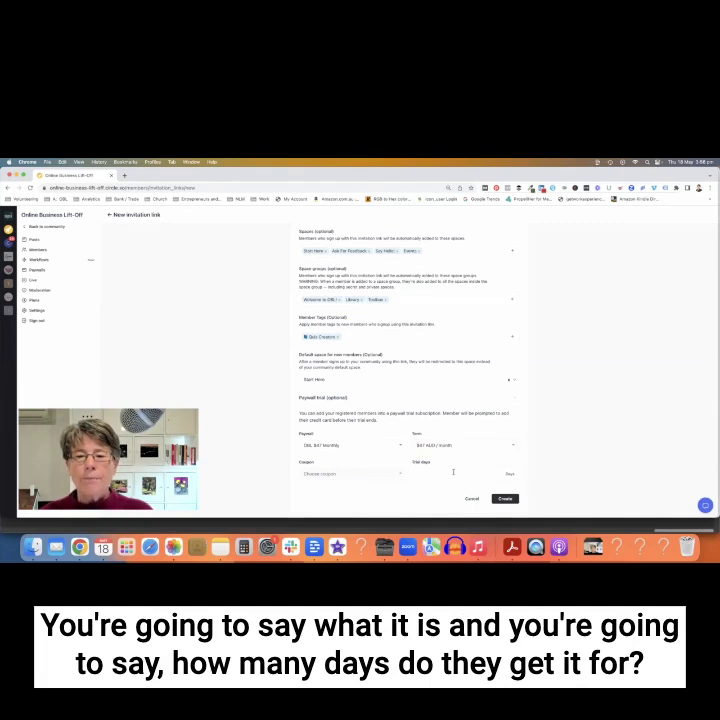
{"action": "left_click", "coordinate": [453, 472]}
{"action": "type", "text": "30"}
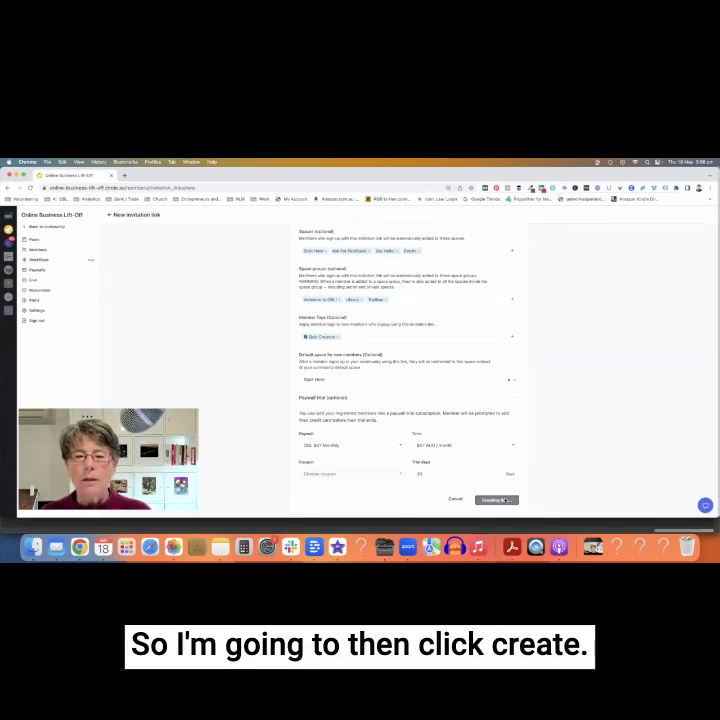
Create the invitation link and copy the Introduction to Managing Your Finances link to the clipboard.
{"action": "left_click", "coordinate": [505, 499]}
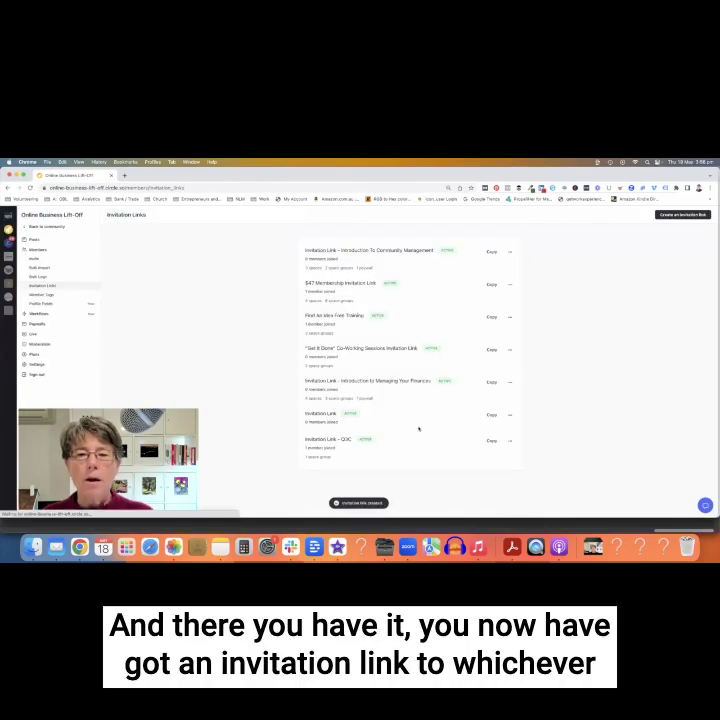
{"action": "left_click", "coordinate": [358, 381]}
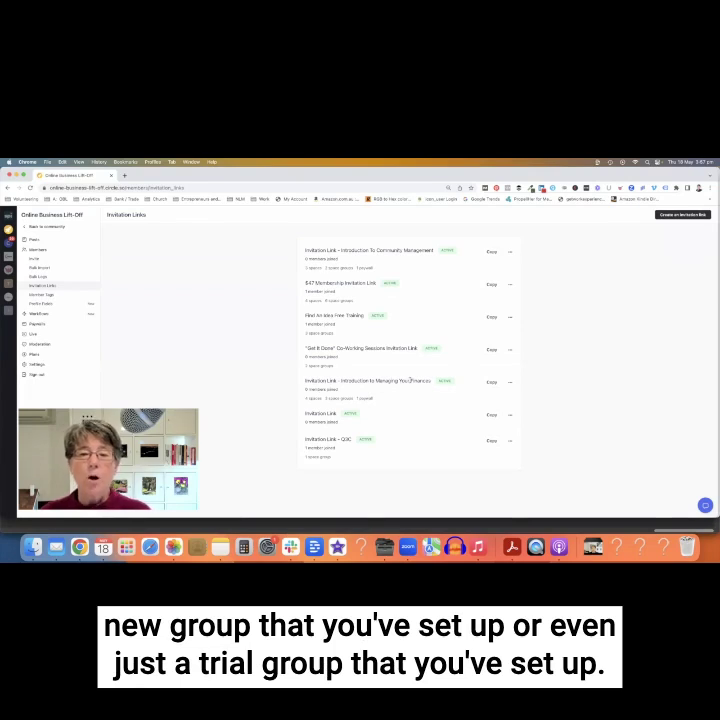
{"action": "left_click", "coordinate": [491, 384]}
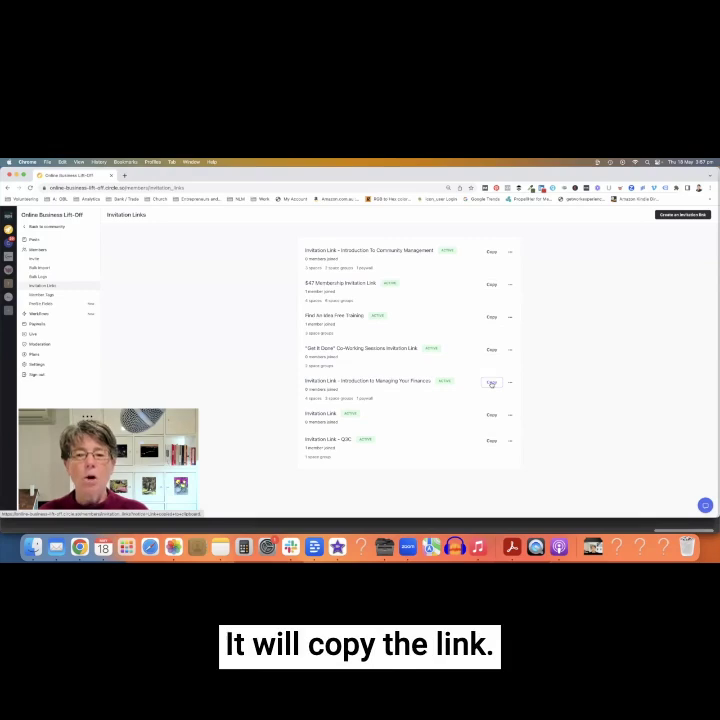
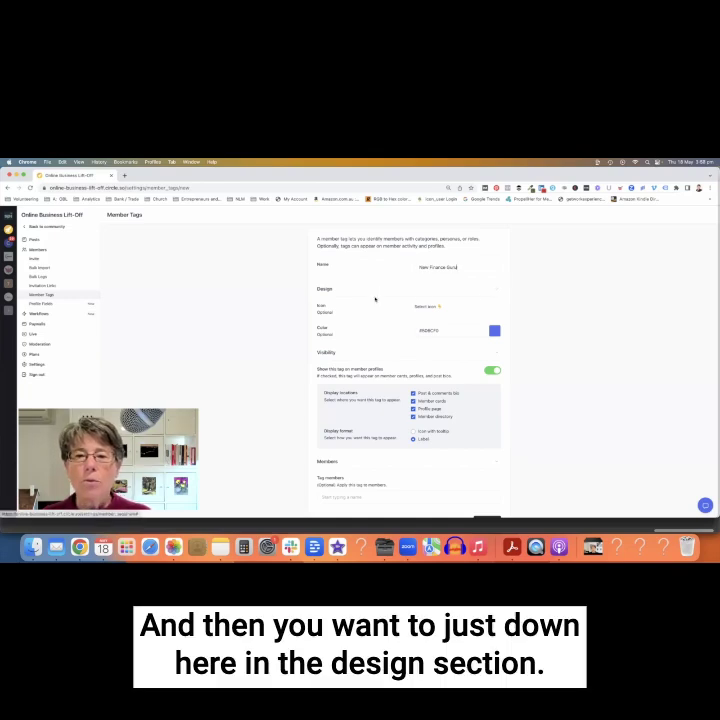
Search the icons for "dollar" and set the dollar sign as the New Finance Guru tag's icon.
{"action": "left_click", "coordinate": [497, 290]}
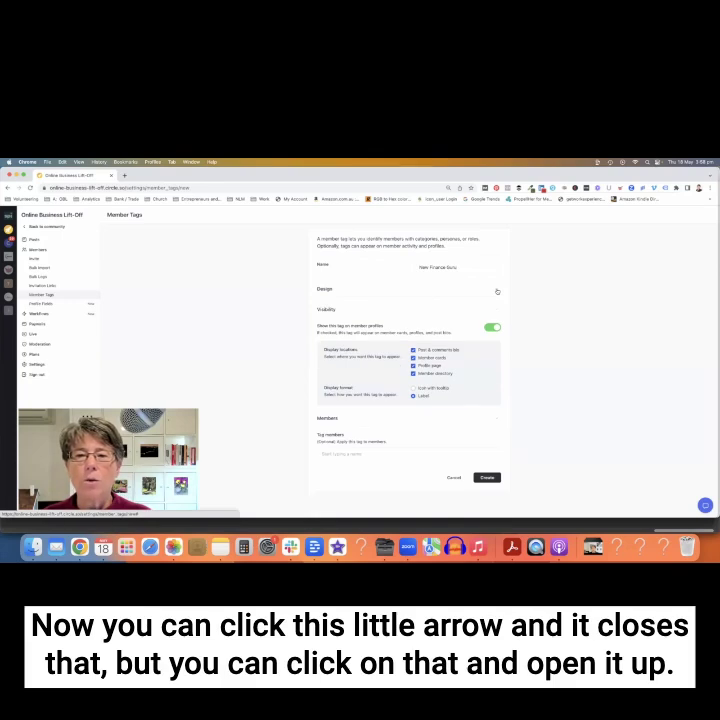
{"action": "left_click", "coordinate": [497, 291]}
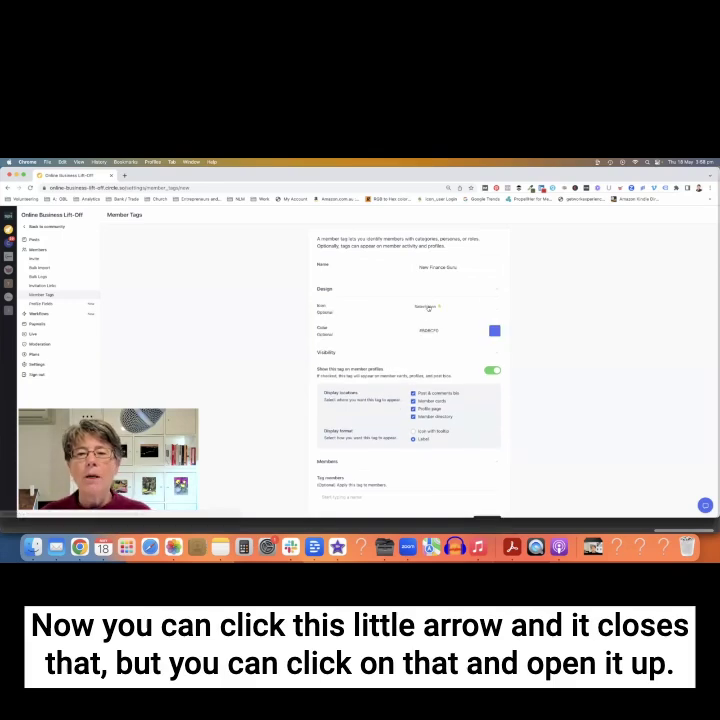
{"action": "left_click", "coordinate": [427, 307]}
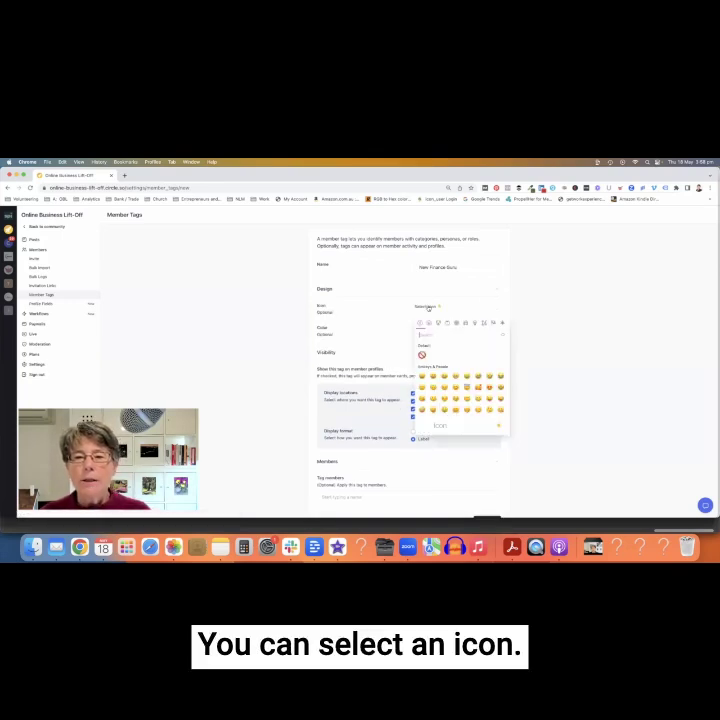
{"action": "left_click", "coordinate": [434, 333]}
{"action": "type", "text": "dollar"}
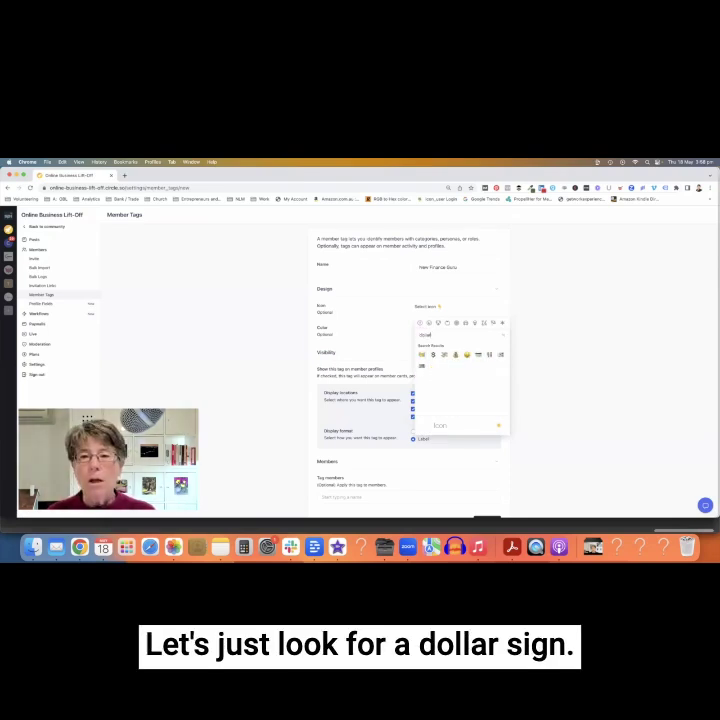
{"action": "left_click", "coordinate": [432, 354]}
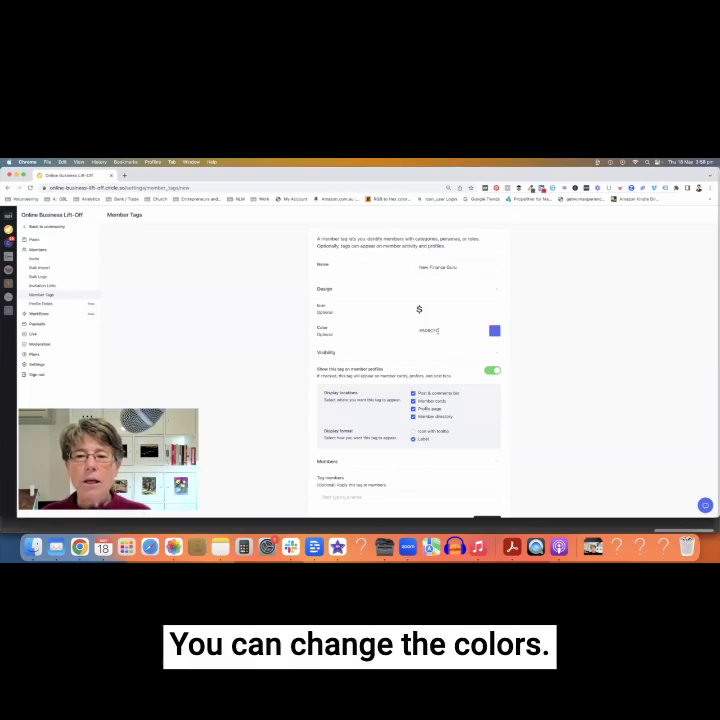
Change the New Finance Guru tag's color to magenta by shifting its hue.
{"action": "left_click", "coordinate": [494, 331]}
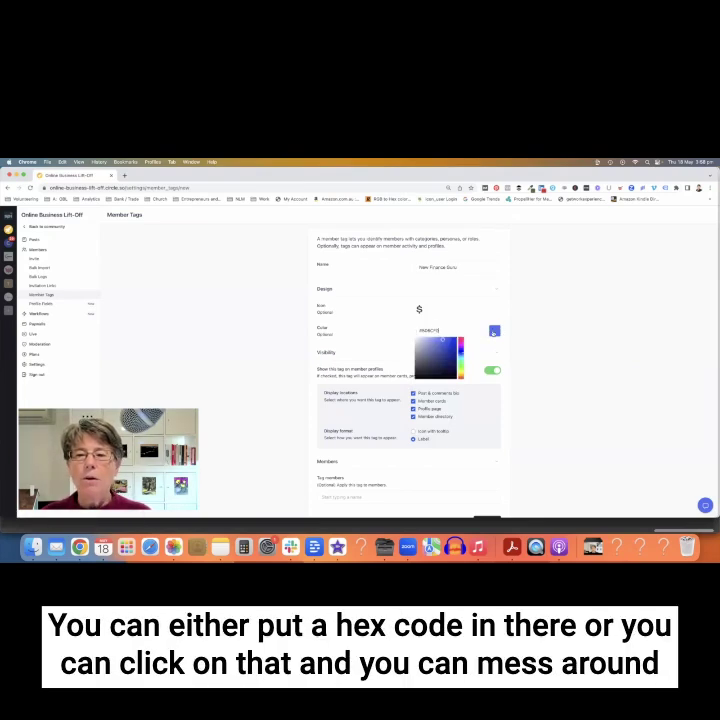
{"action": "left_click", "coordinate": [461, 346]}
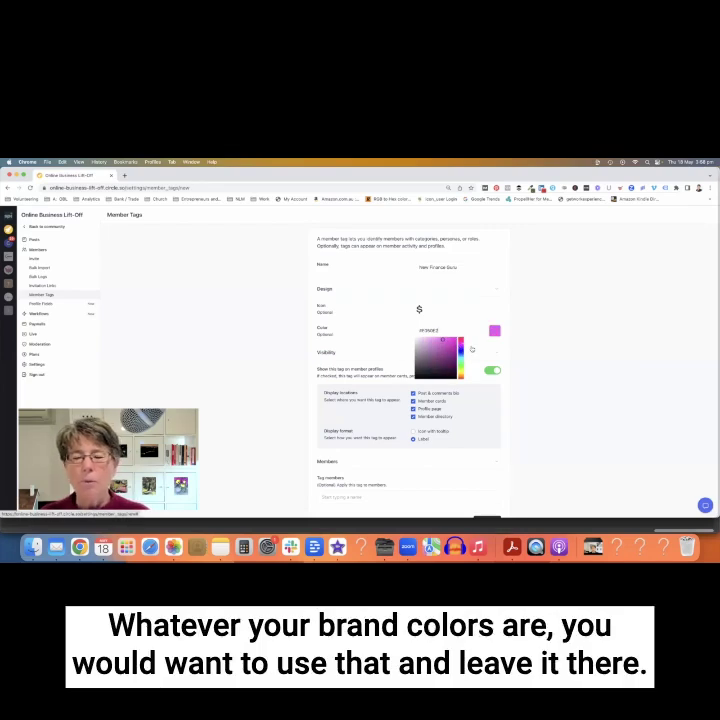
{"action": "left_click", "coordinate": [377, 355]}
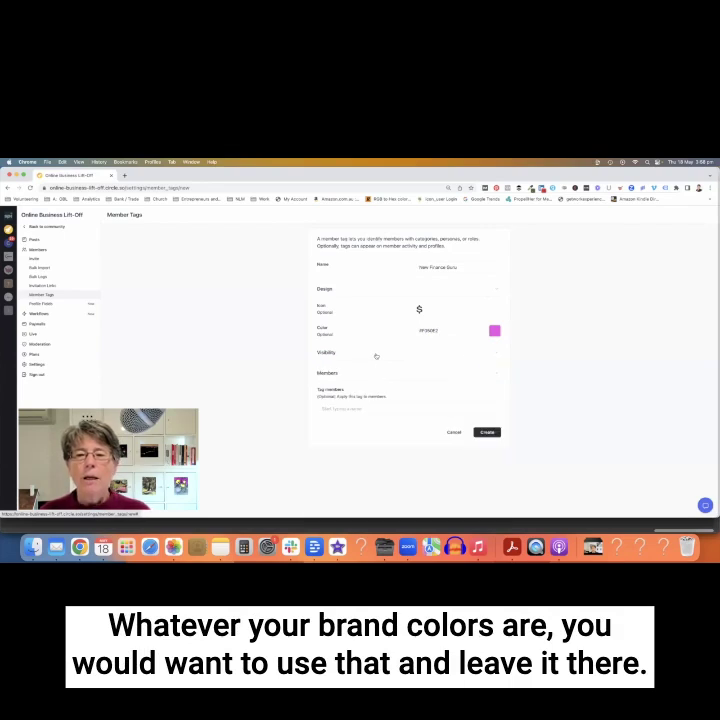
Create the New Finance Guru member tag with its display on member profiles enabled and the Label display format.
{"action": "left_click", "coordinate": [496, 355]}
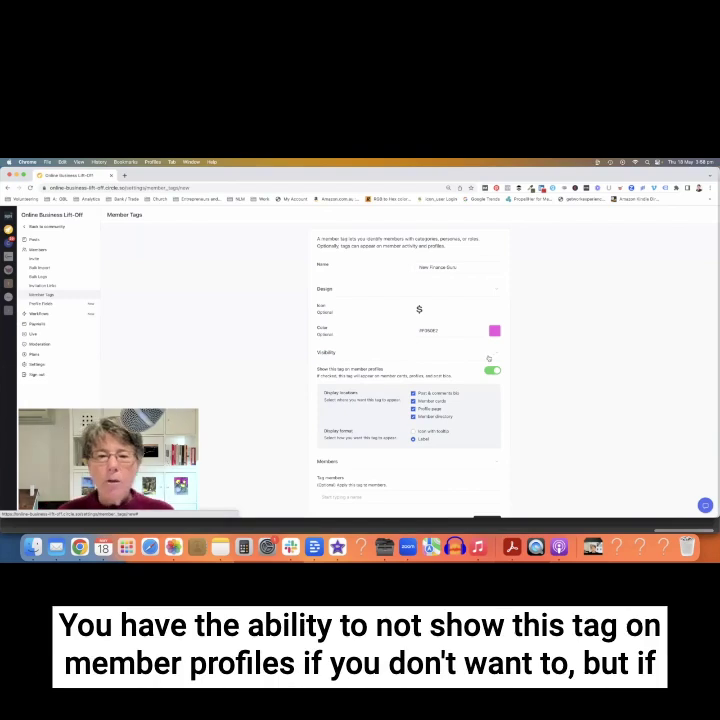
{"action": "left_click", "coordinate": [490, 370]}
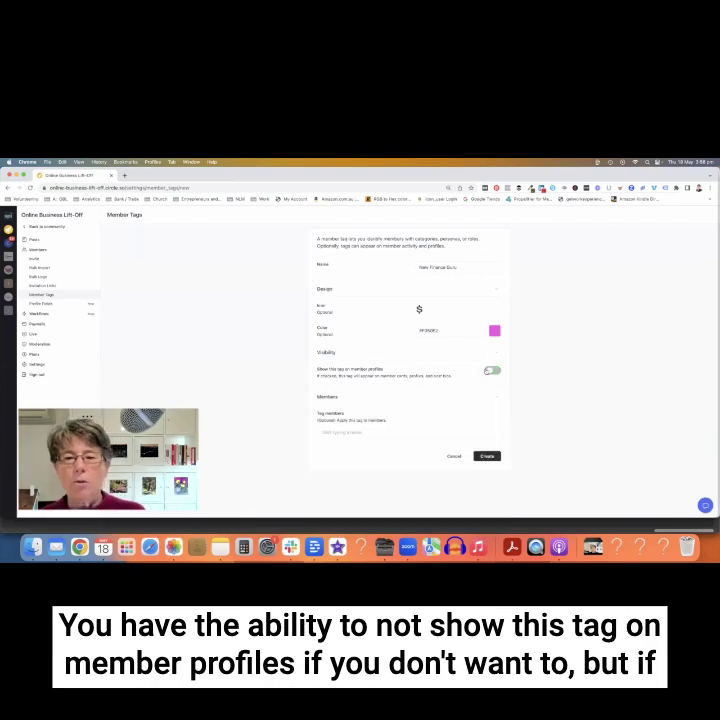
{"action": "left_click", "coordinate": [492, 370]}
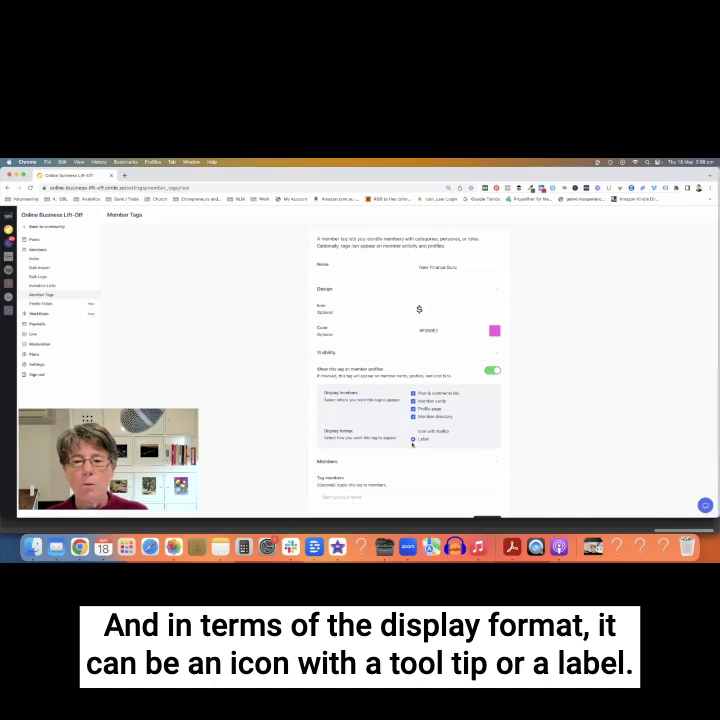
{"action": "scroll", "coordinate": [494, 442], "scroll_direction": "down", "scroll_amount": 1}
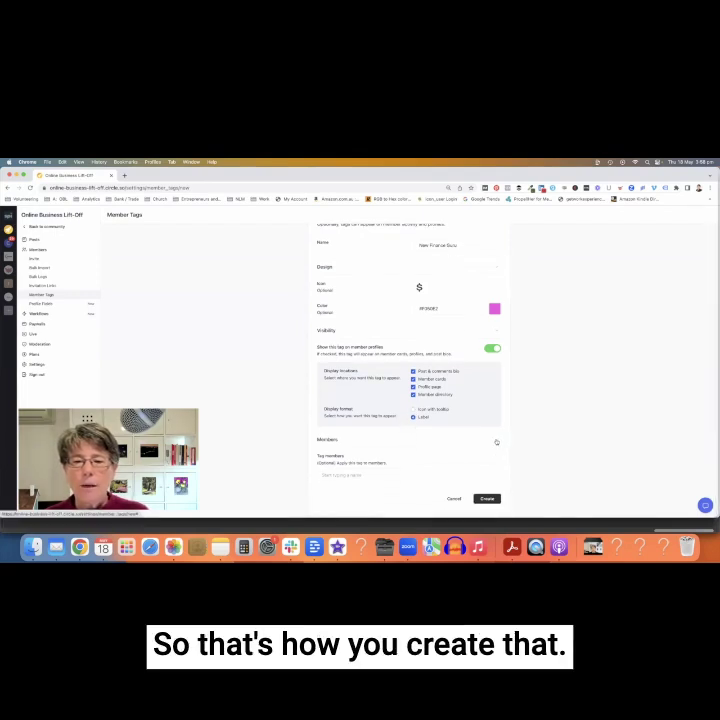
{"action": "scroll", "coordinate": [495, 441], "scroll_direction": "up", "scroll_amount": 1}
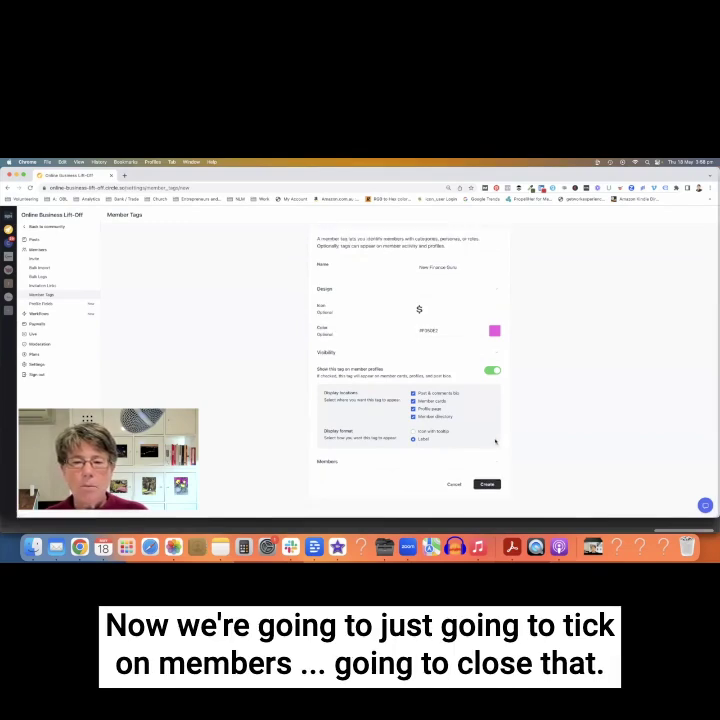
{"action": "scroll", "coordinate": [440, 462], "scroll_direction": "down", "scroll_amount": 1}
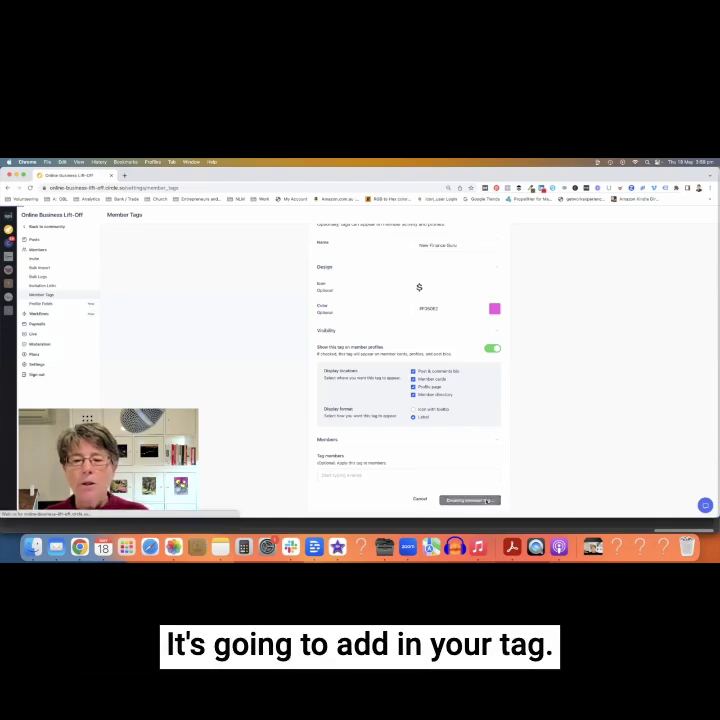
{"action": "left_click", "coordinate": [487, 499]}
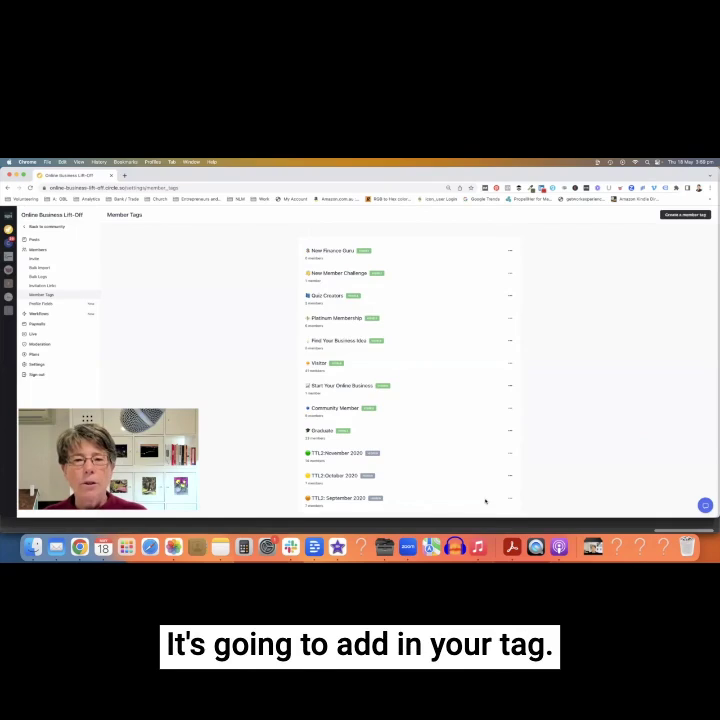